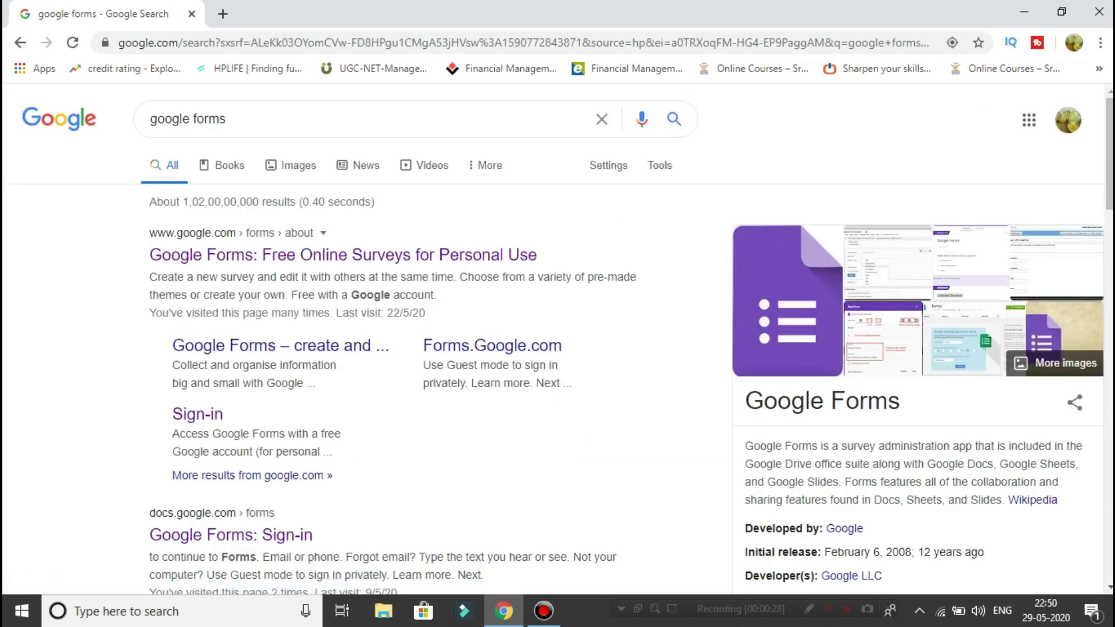
# Go to the personal version of Google Forms from the search results and open its template gallery
pyautogui.click(343, 255)
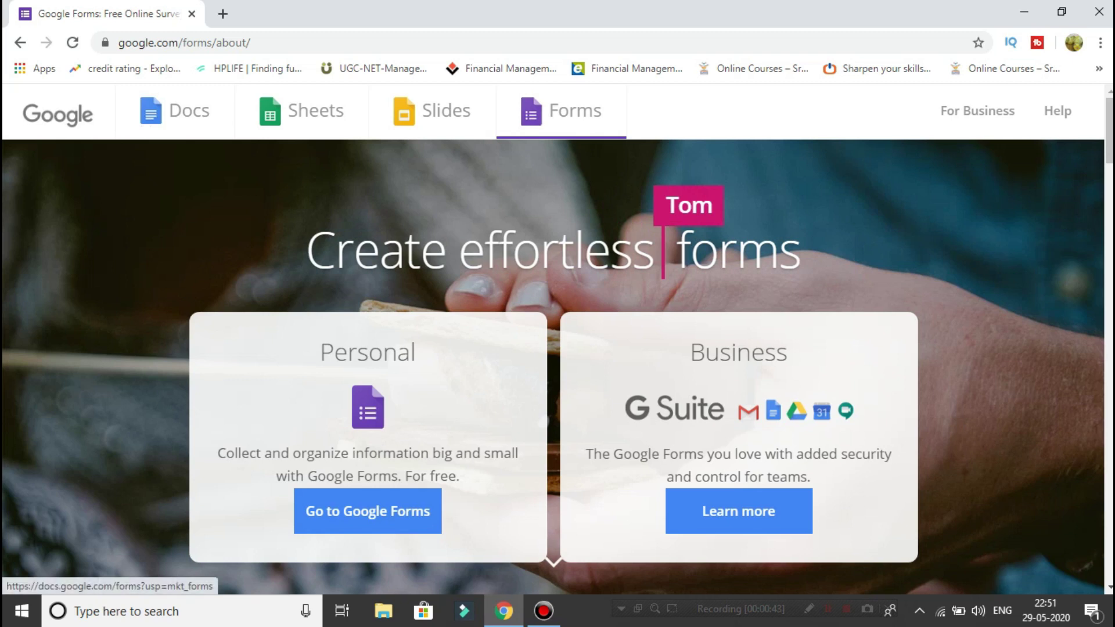
pyautogui.click(368, 510)
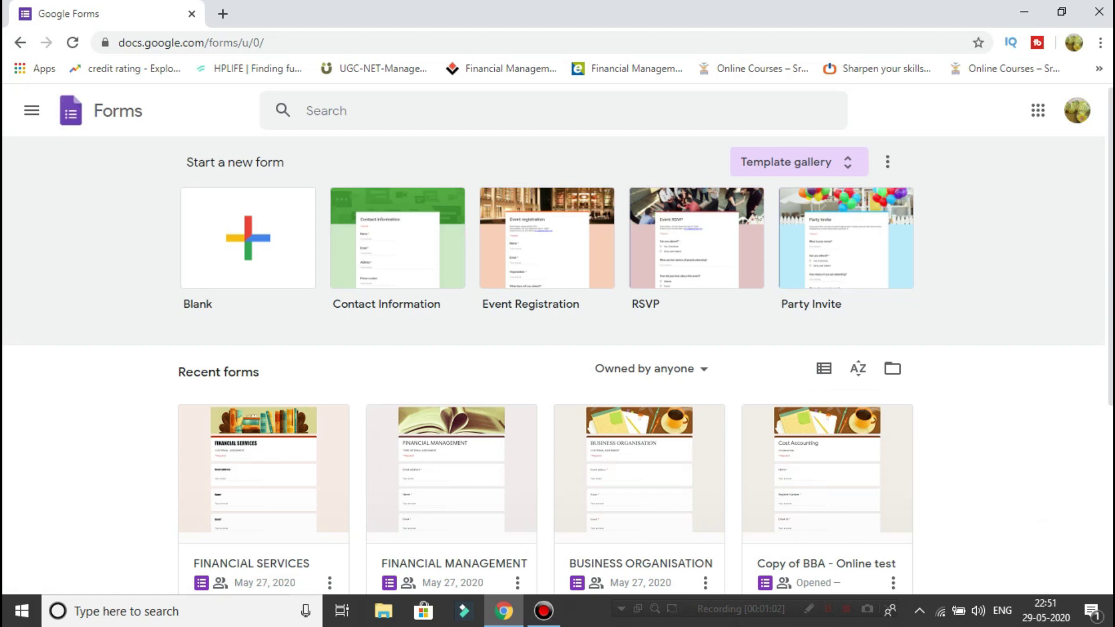
pyautogui.click(785, 162)
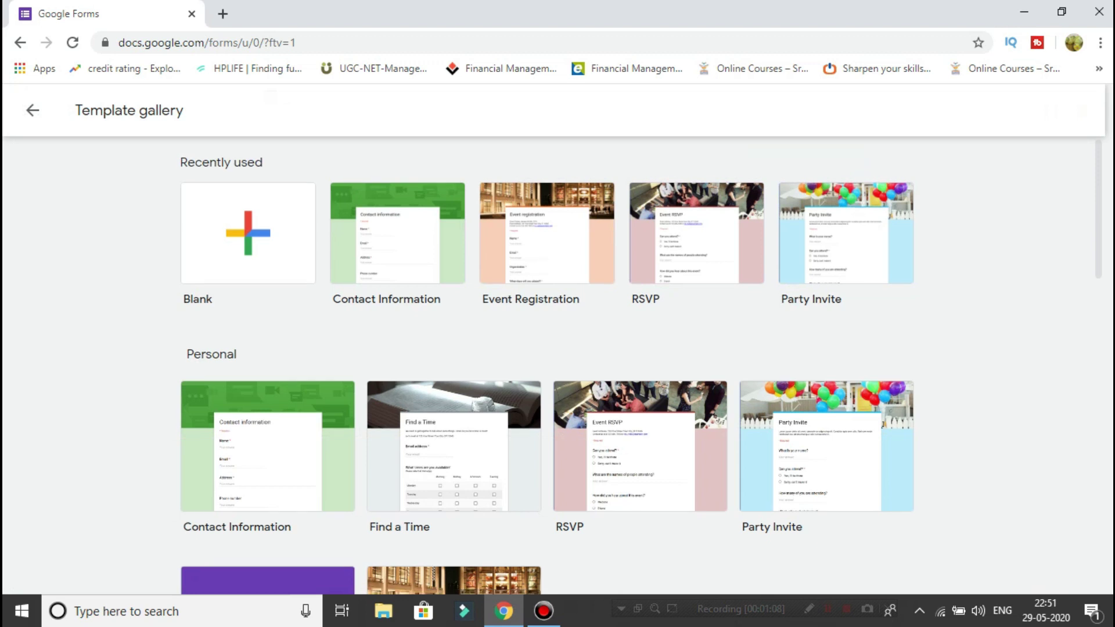
# Look through the Personal, Work and Education form templates in the gallery
pyautogui.scroll(-5, 547, 350)
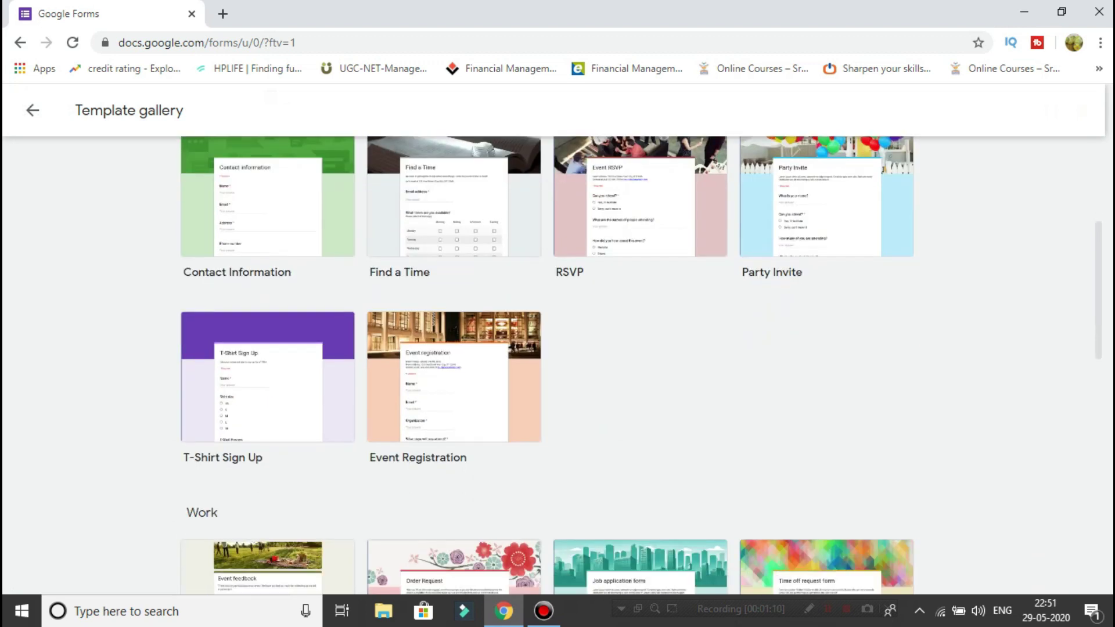
pyautogui.scroll(-4, 546, 365)
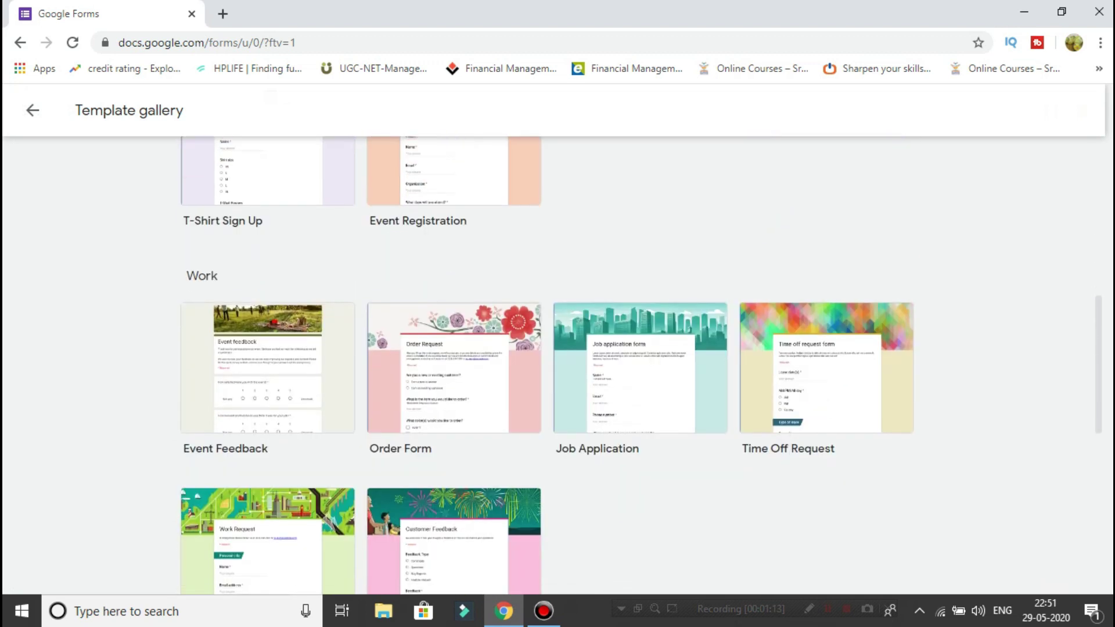
pyautogui.scroll(-3, 547, 350)
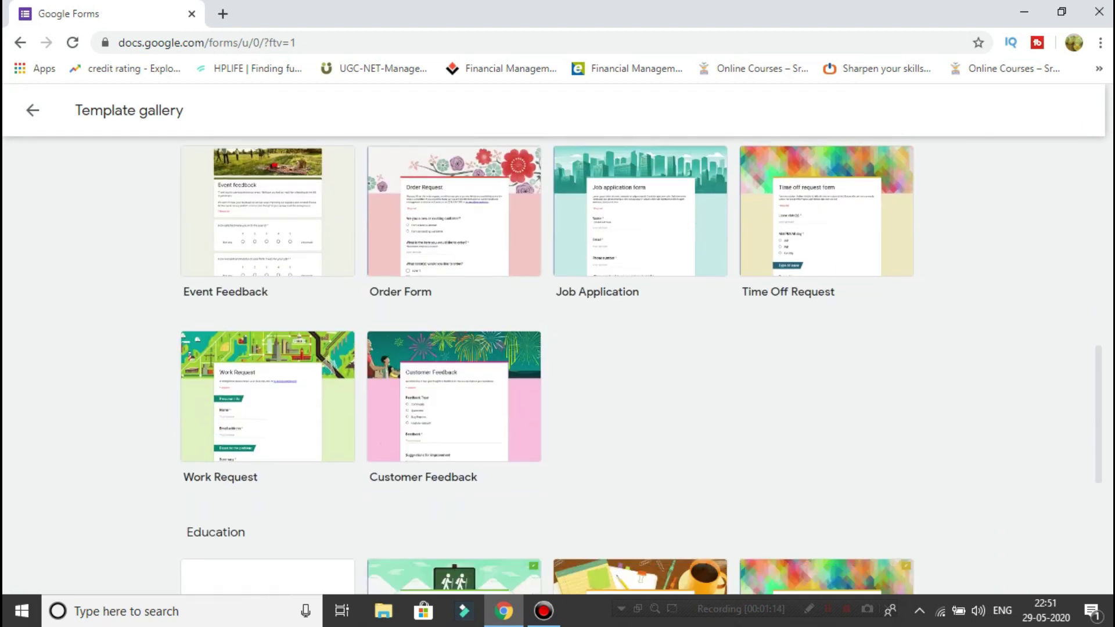
pyautogui.scroll(-3, 547, 350)
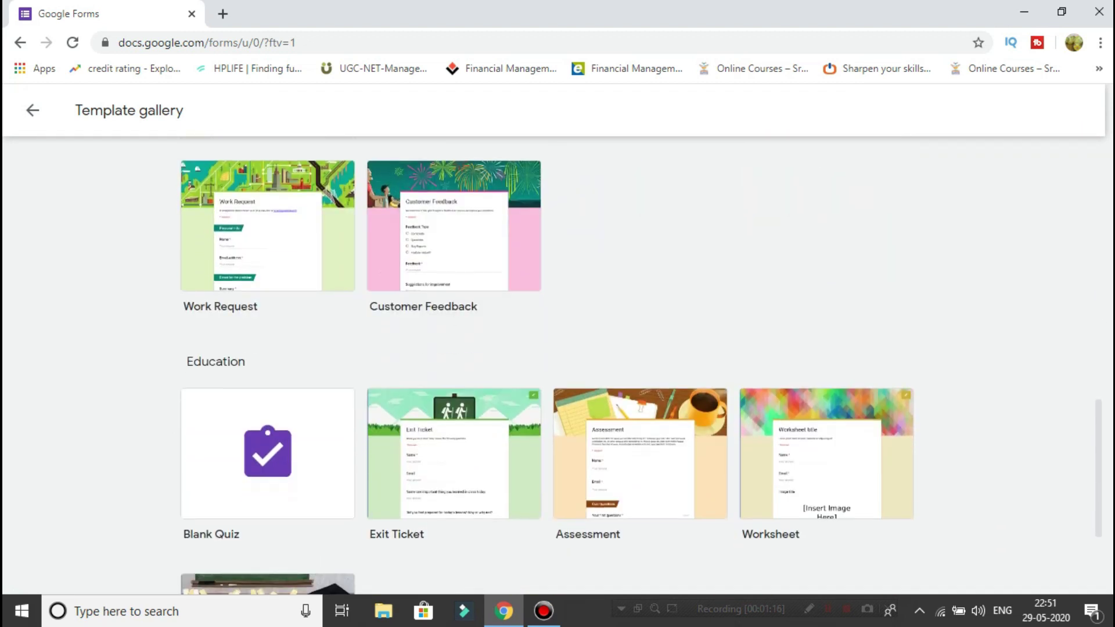
pyautogui.scroll(-1, 547, 350)
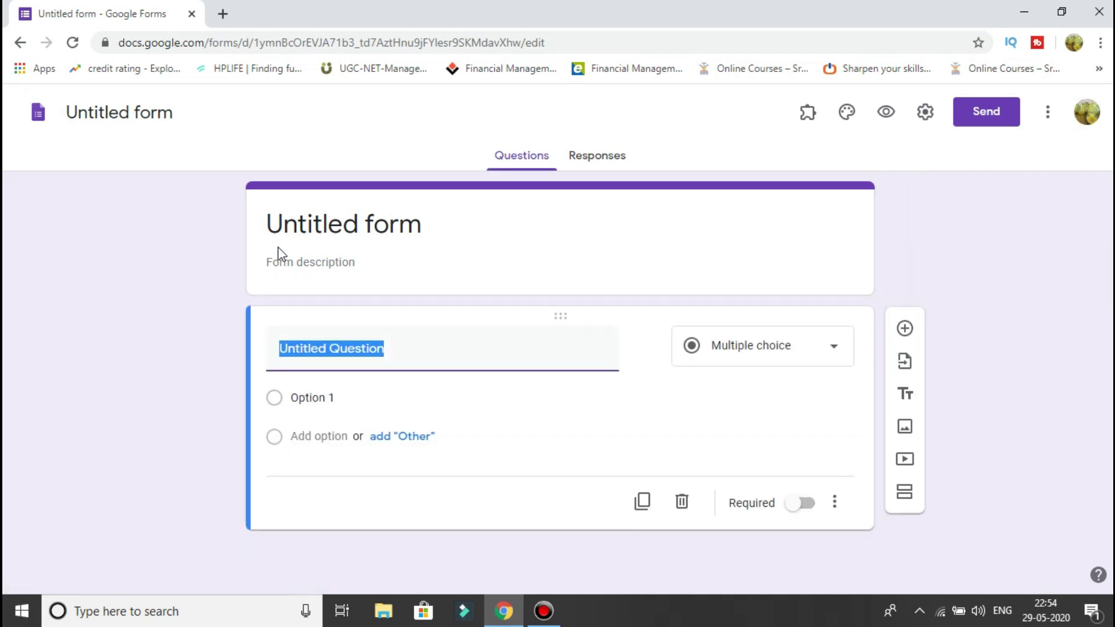
# Title the blank form "Exam" and give it the description "Computer Science"
pyautogui.click(334, 227)
pyautogui.write('E')
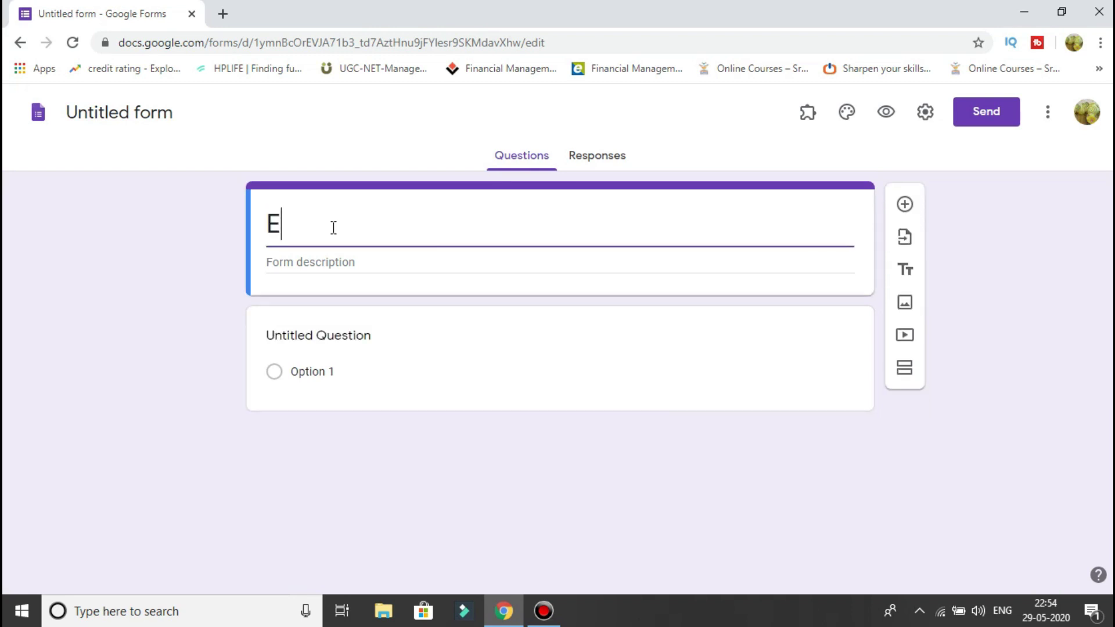
pyautogui.write('xam')
pyautogui.click(333, 263)
pyautogui.write('Comou')
pyautogui.press('BackSpace')
pyautogui.press('BackSpace')
pyautogui.write('puter Science')
pyautogui.click(76, 279)
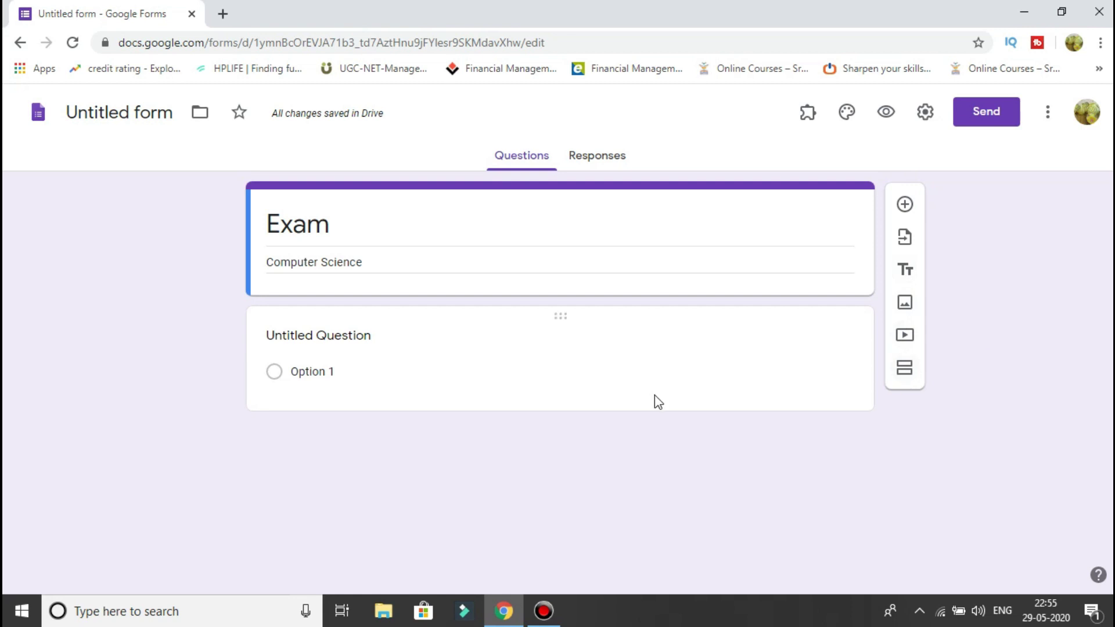
# Review the answer types available for the untitled question and choose Multiple choice
pyautogui.click(563, 323)
pyautogui.click(818, 349)
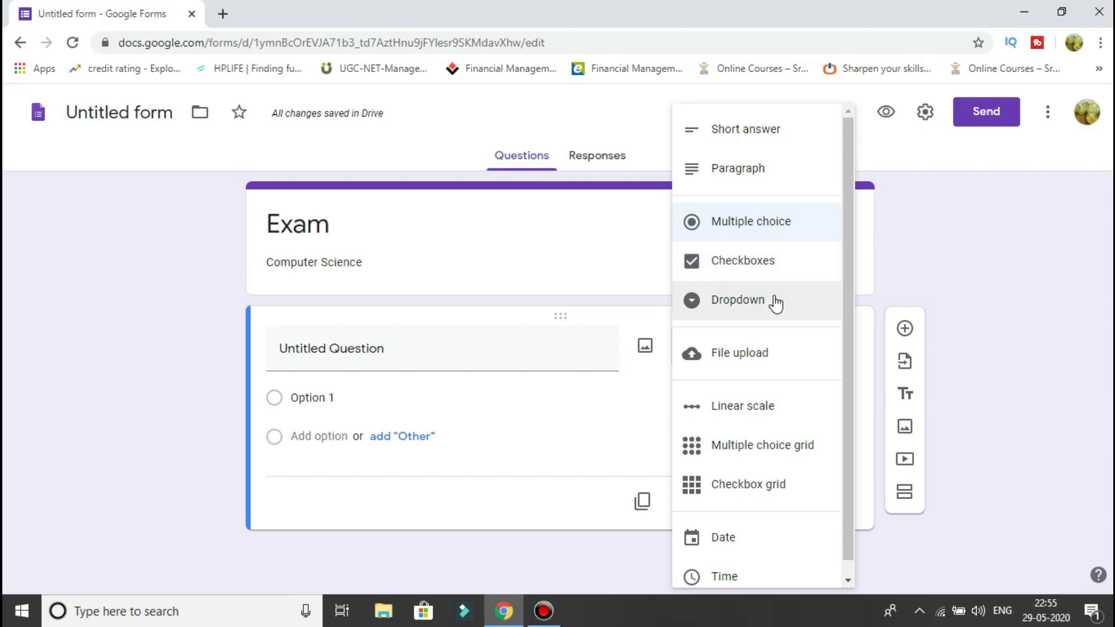
pyautogui.click(770, 363)
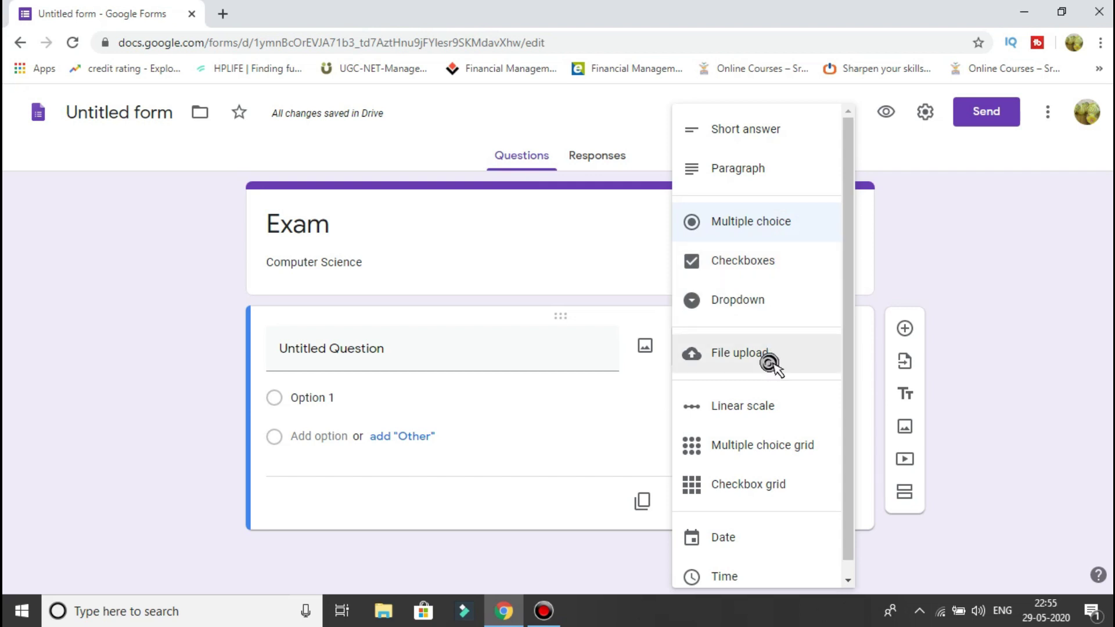
pyautogui.scroll(-1, 770, 362)
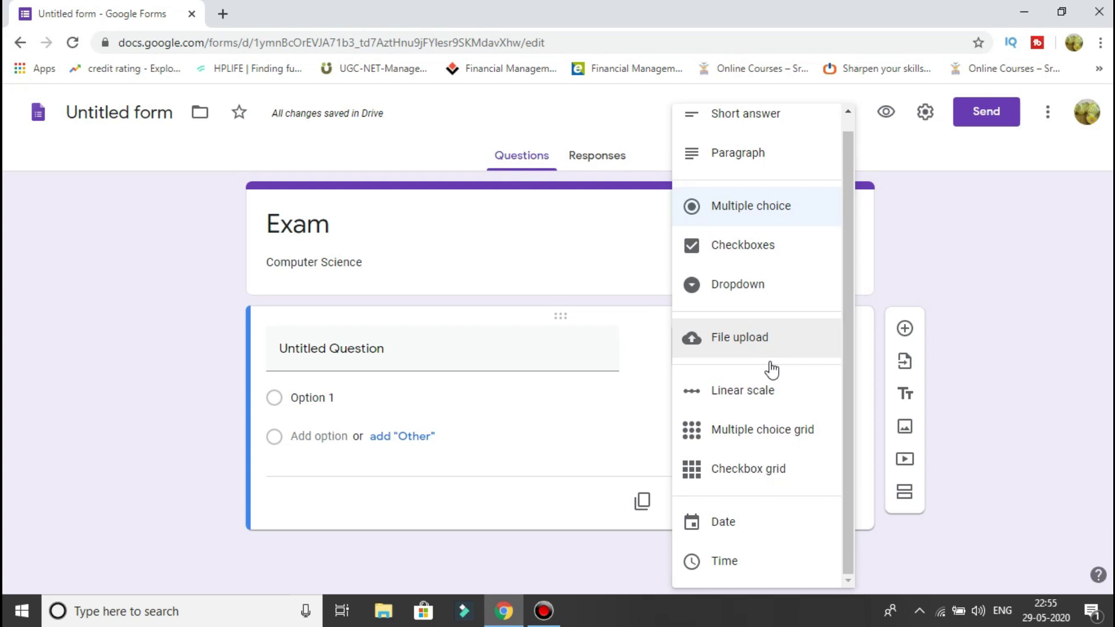
pyautogui.click(761, 223)
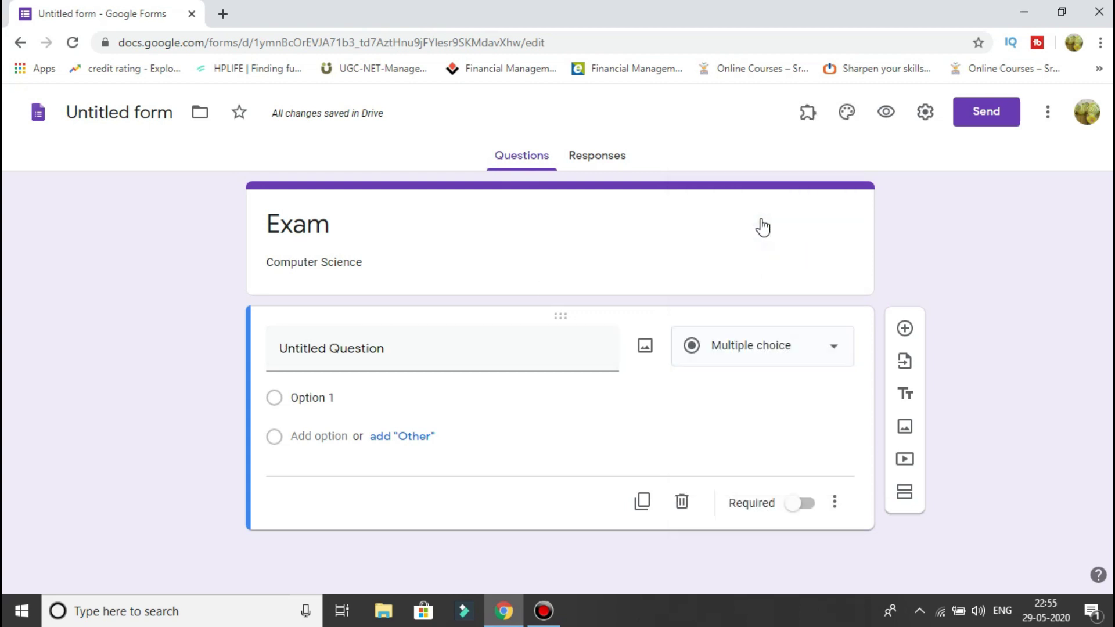
# Enter "Father of Computer" as the question, set it to Multiple choice, and name the second option "John McCarty"
pyautogui.click(393, 348)
pyautogui.write('Father of Com')
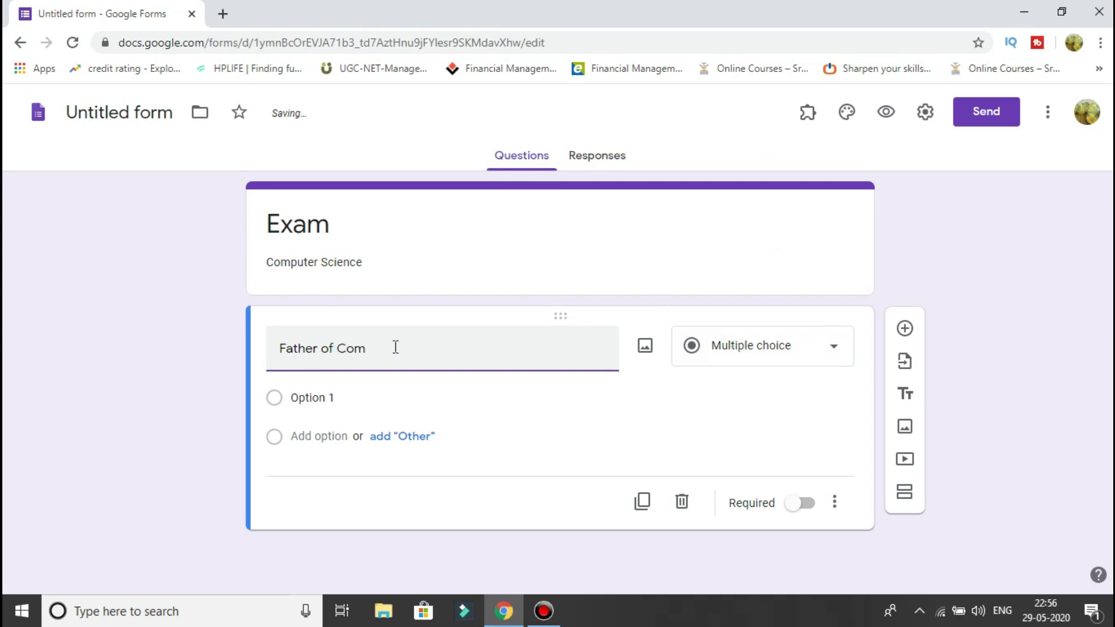
pyautogui.write('puter')
pyautogui.click(774, 350)
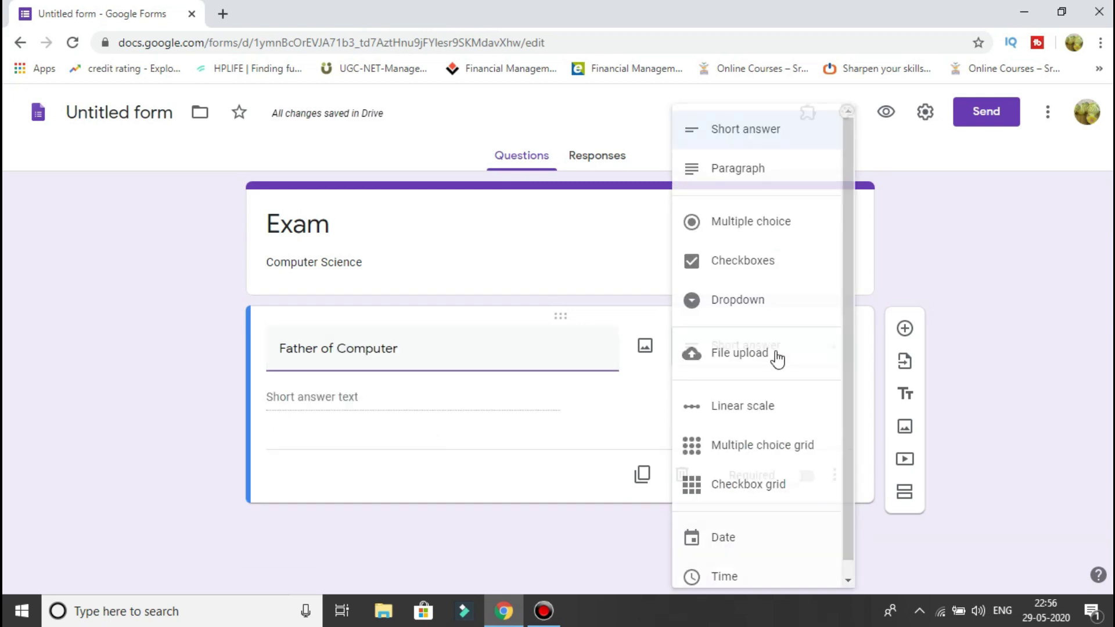
pyautogui.click(761, 222)
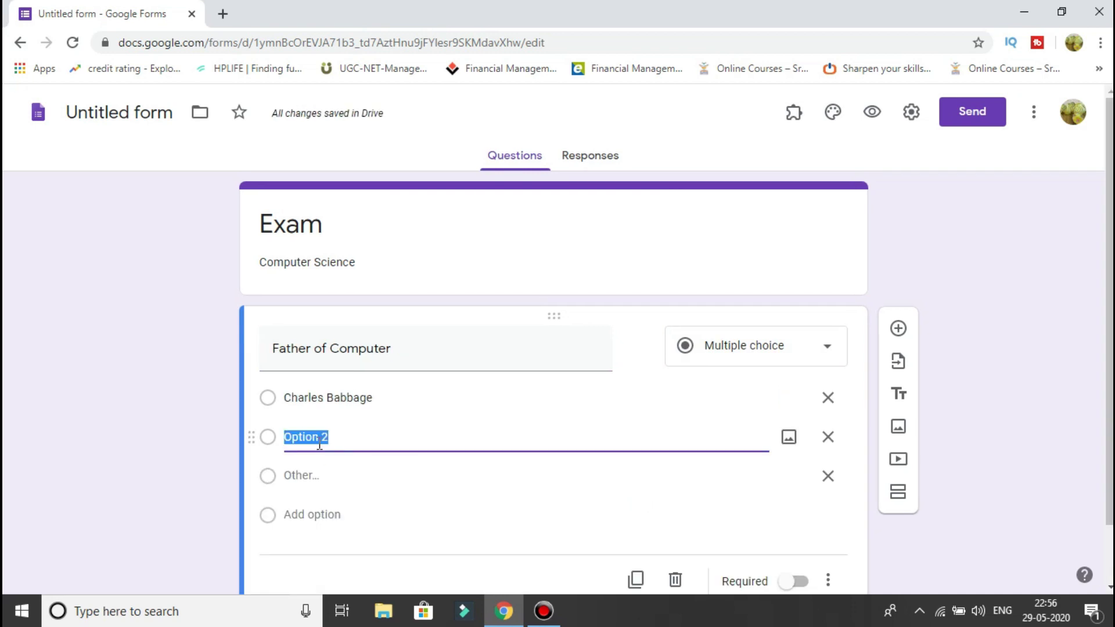
pyautogui.write('John McCarty')
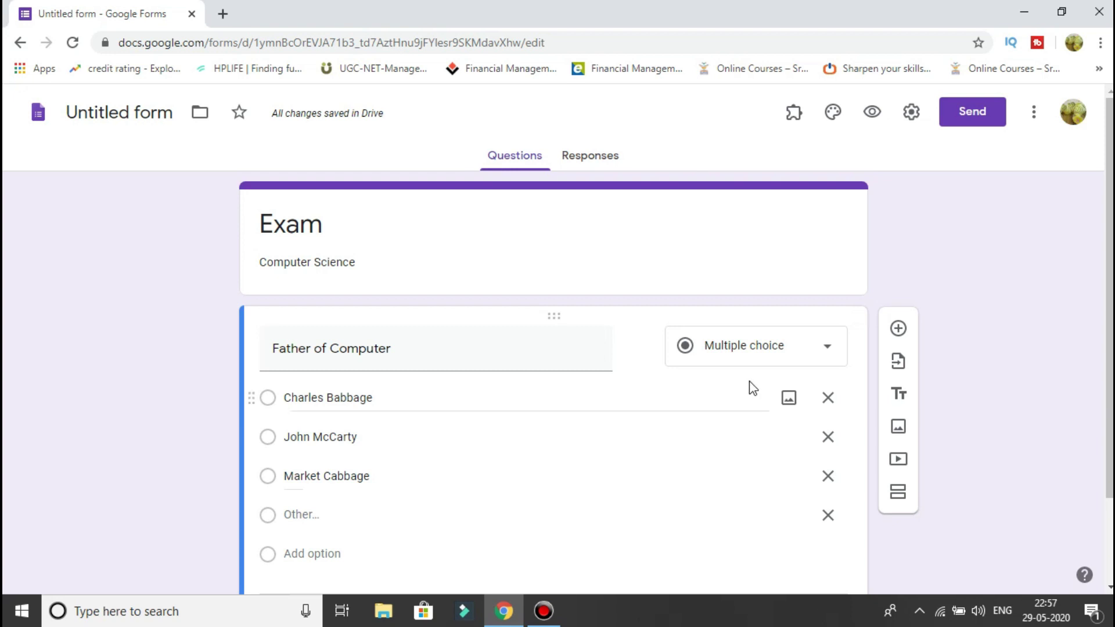
# Insert the oval portrait from a Google image search for "charles babbage" on the Charles Babbage option
pyautogui.click(788, 399)
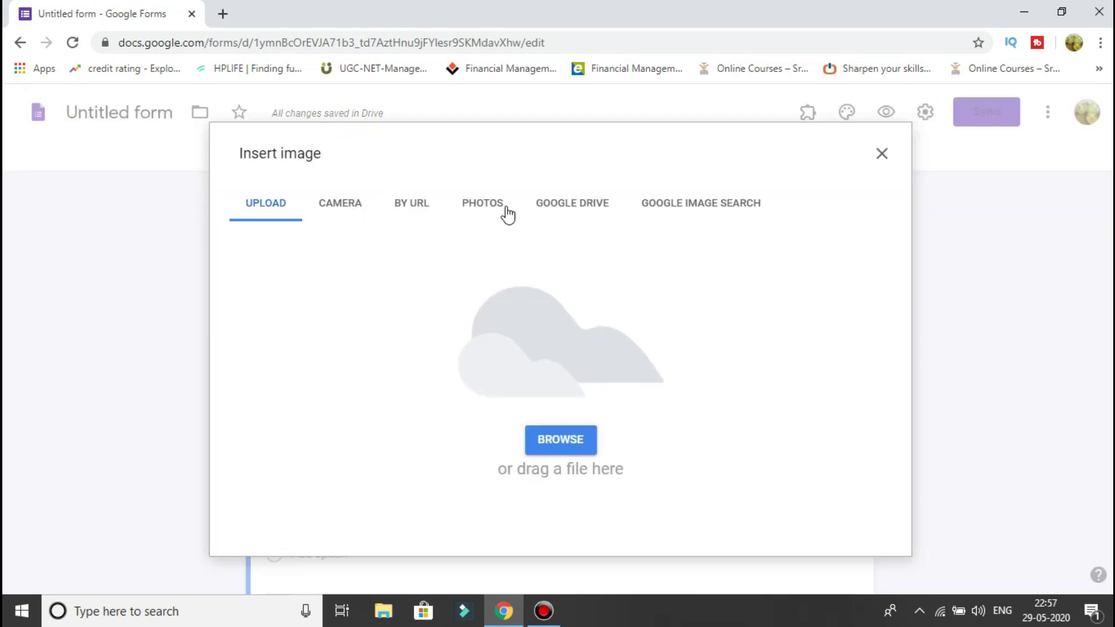
pyautogui.click(352, 205)
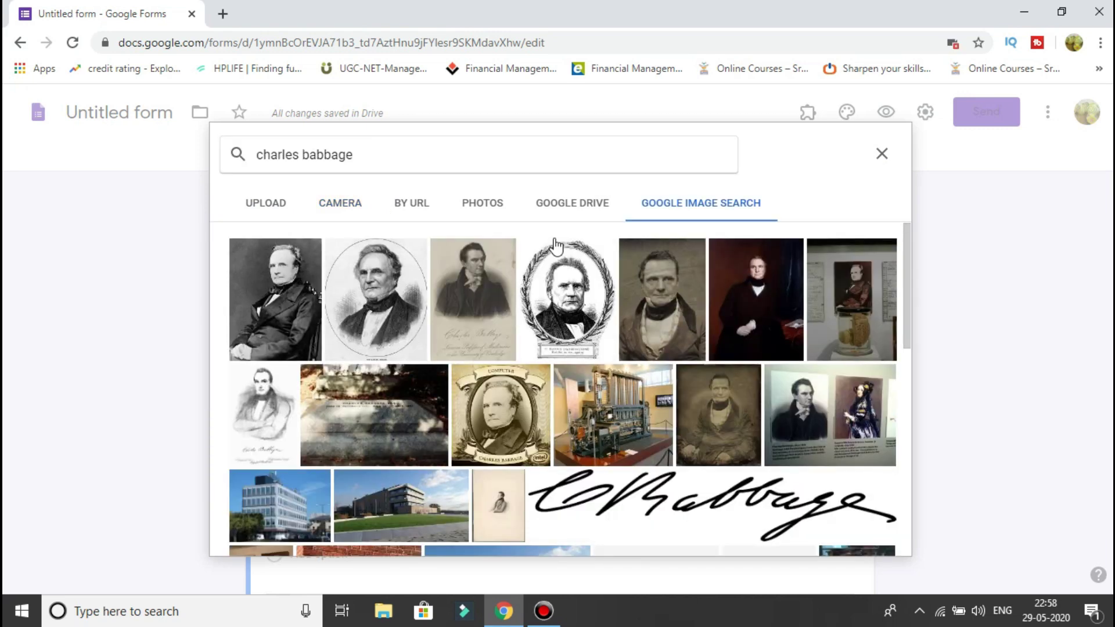
pyautogui.click(403, 278)
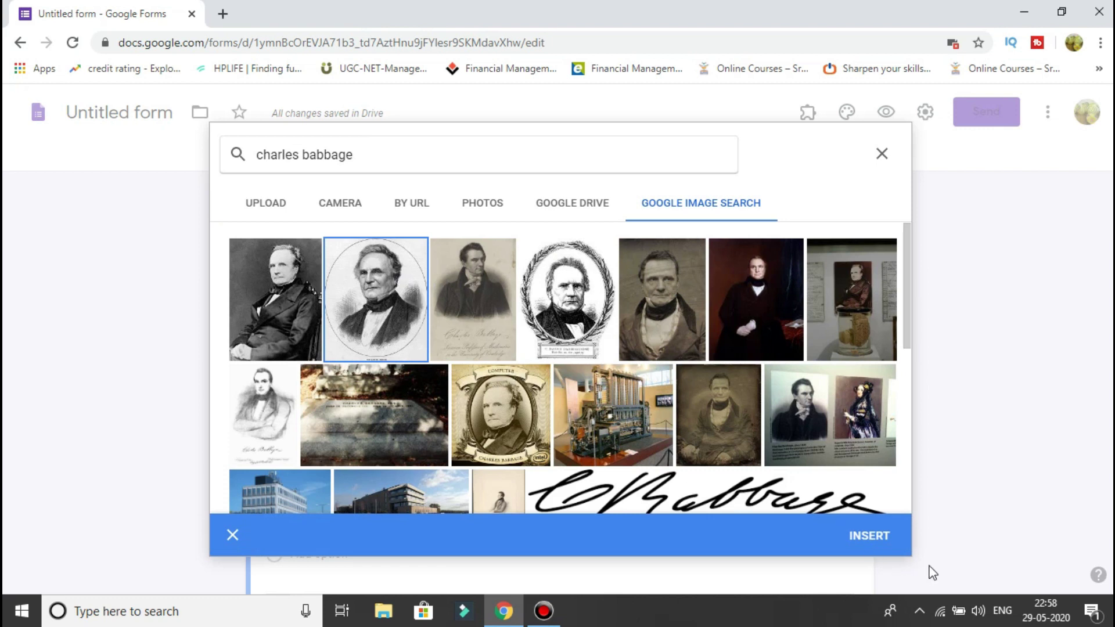
pyautogui.click(881, 540)
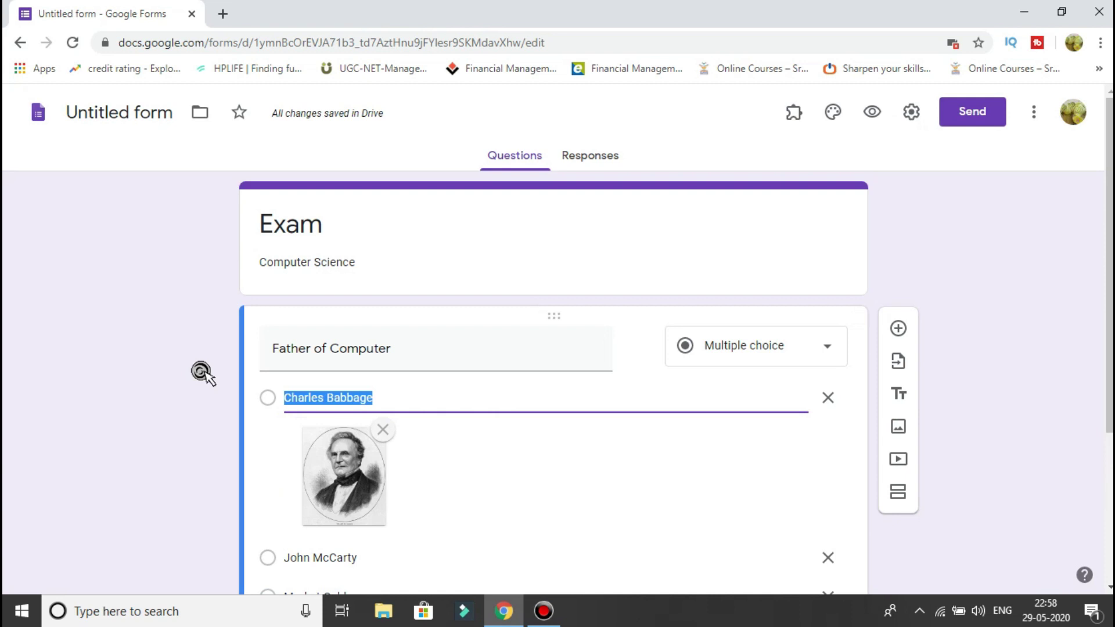
# Remove the portrait from the Charles Babbage option
pyautogui.scroll(-4, 203, 373)
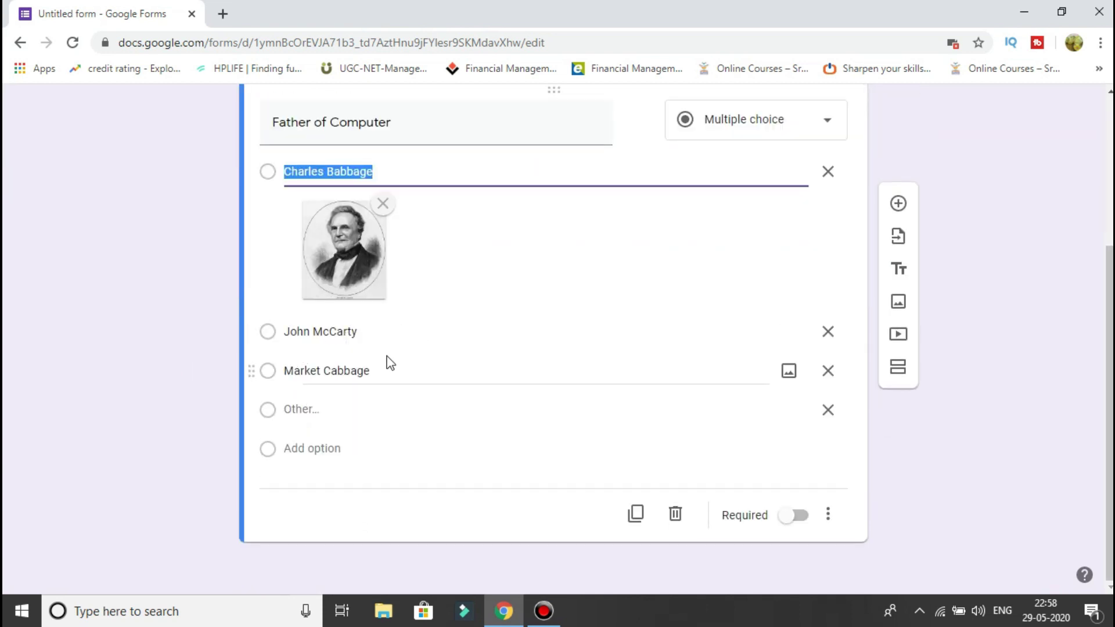
pyautogui.click(384, 206)
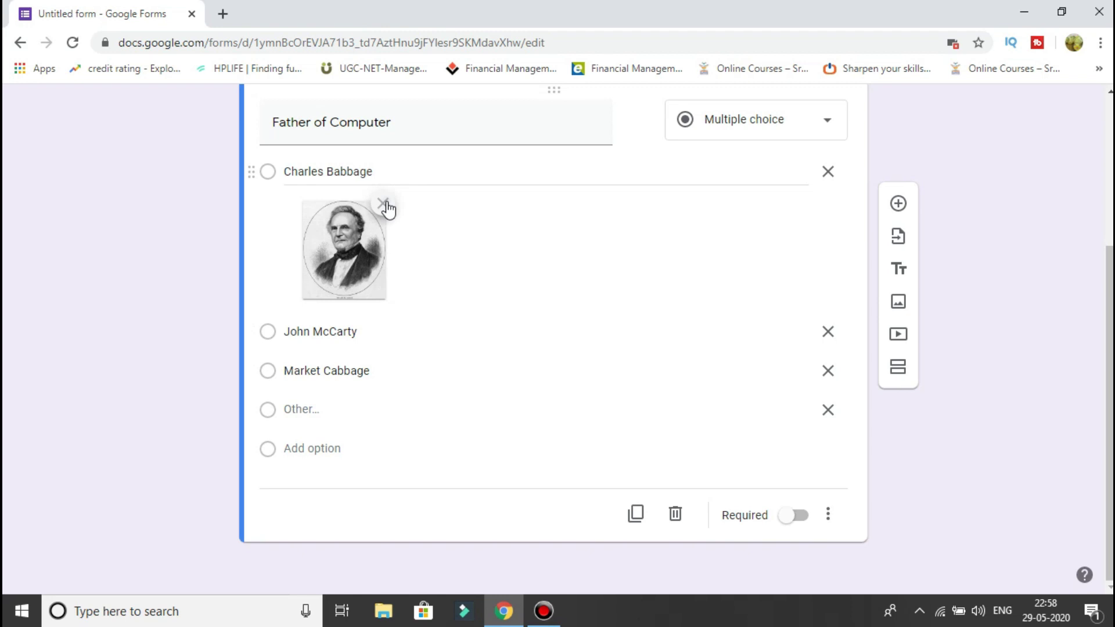
pyautogui.click(383, 205)
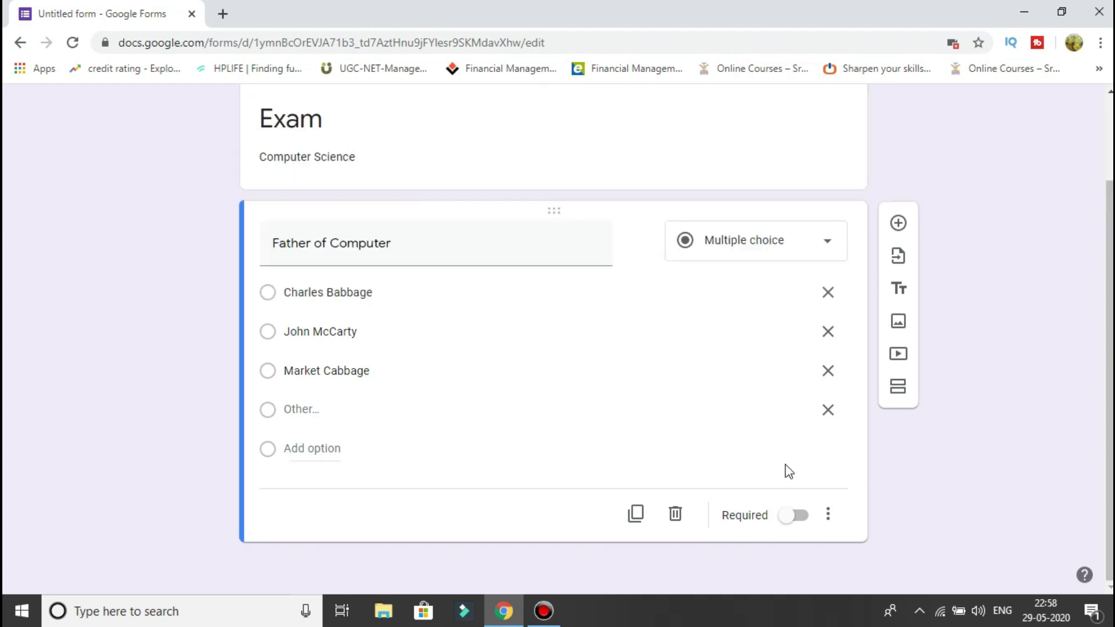
# Make the "Father of Computer" question required and turn on shuffling of its option order
pyautogui.click(800, 516)
pyautogui.click(828, 518)
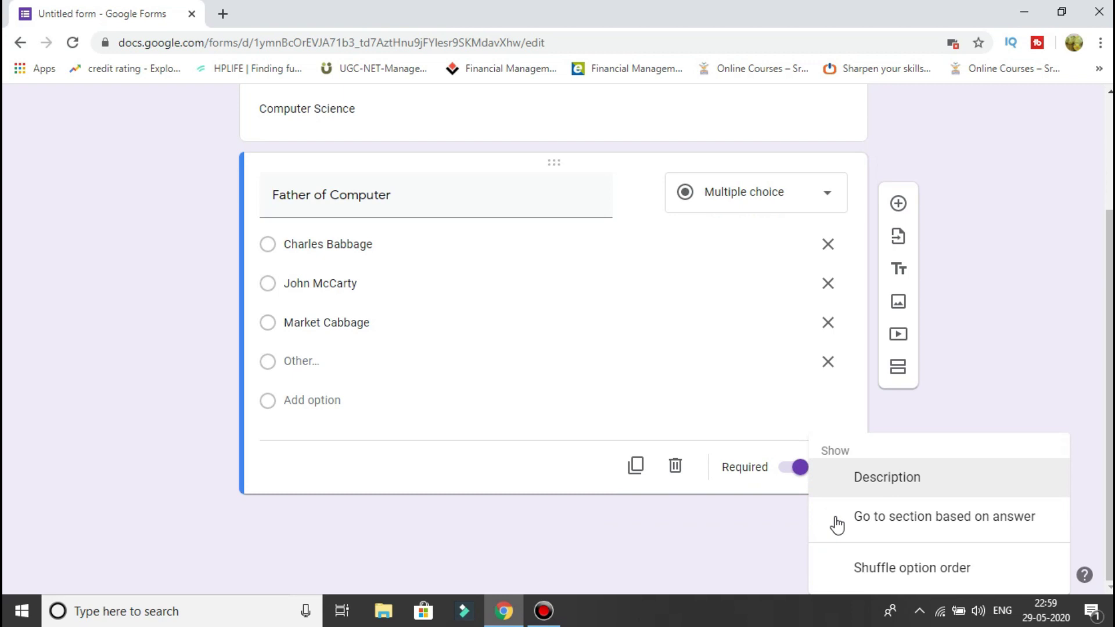
pyautogui.click(939, 570)
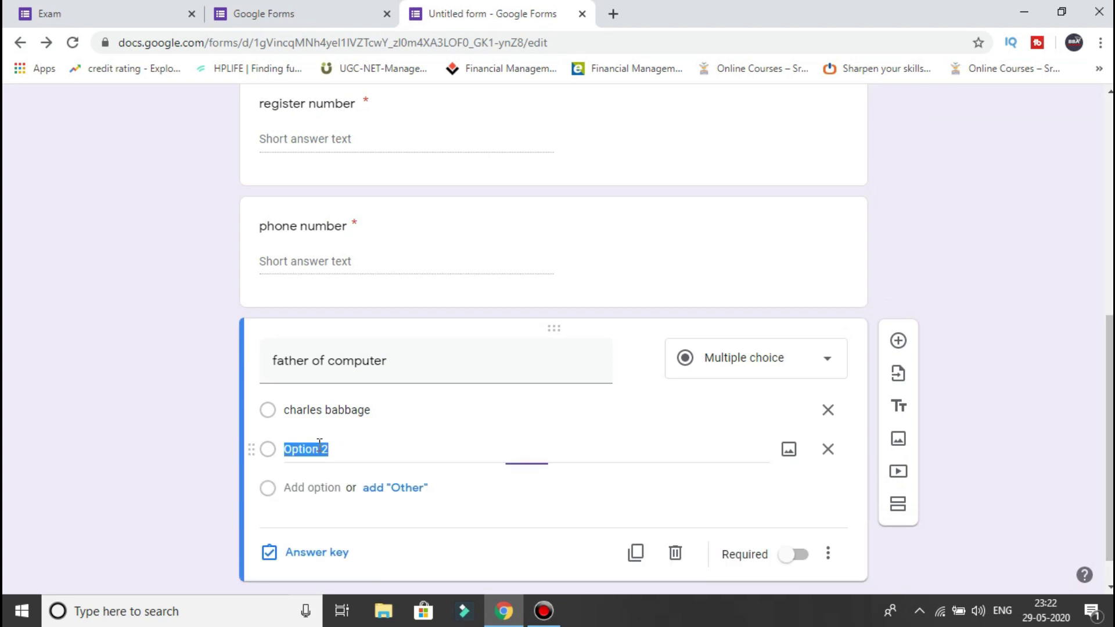
# Fill in the options "john", "mark" and "none" after "charles babbage" in the "father of computer" question
pyautogui.write('joohnhn')
pyautogui.click(301, 488)
pyautogui.write('mark')
pyautogui.click(303, 526)
pyautogui.write('none')
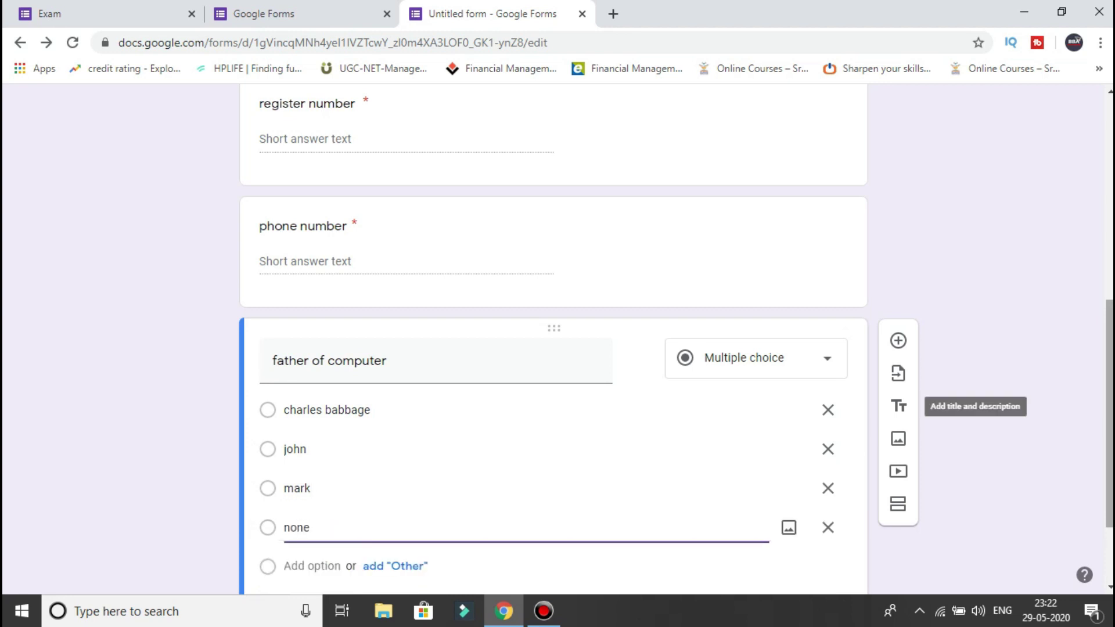
pyautogui.scroll(-2, 898, 406)
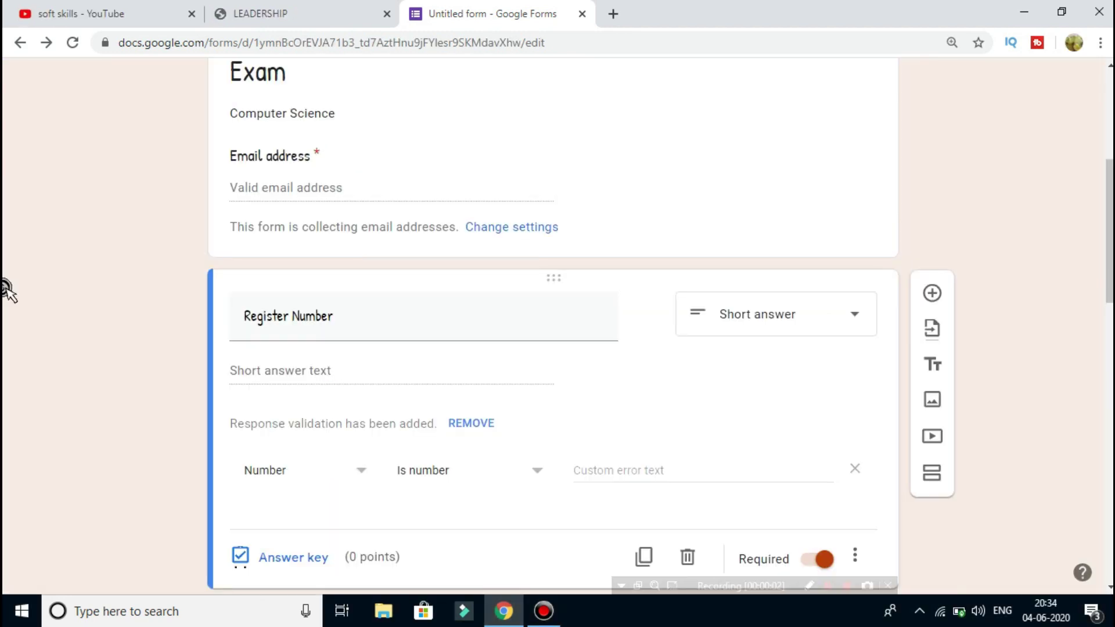
# Review the Register Number question's answer types, number validation and required setting, keeping it as Short answer
pyautogui.scroll(3, 6, 288)
pyautogui.scroll(-3, 6, 288)
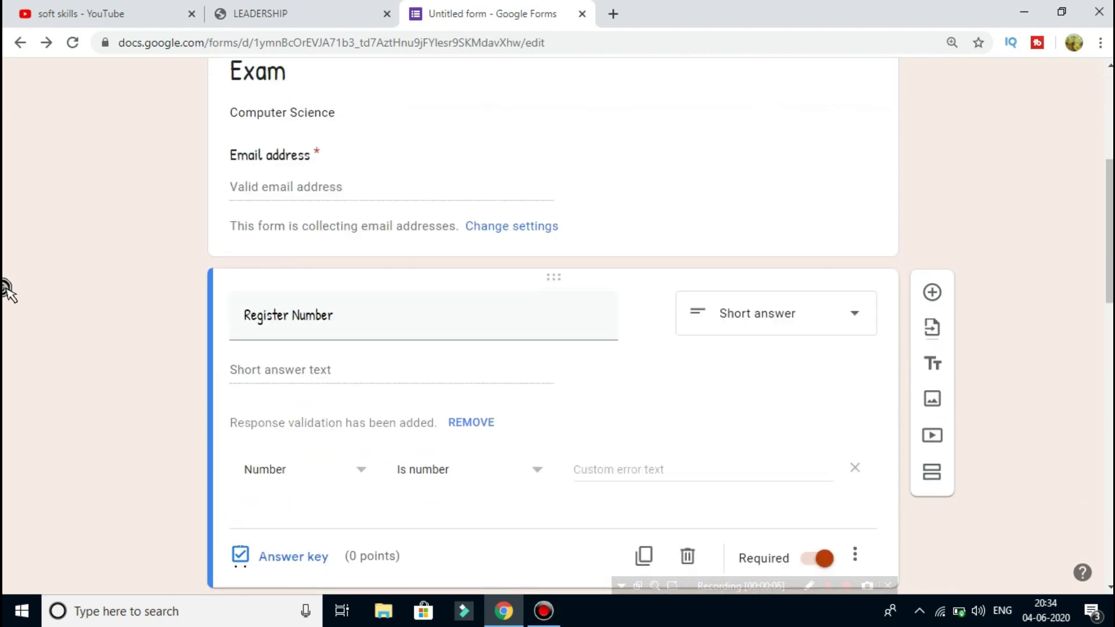
pyautogui.scroll(-2, 5, 289)
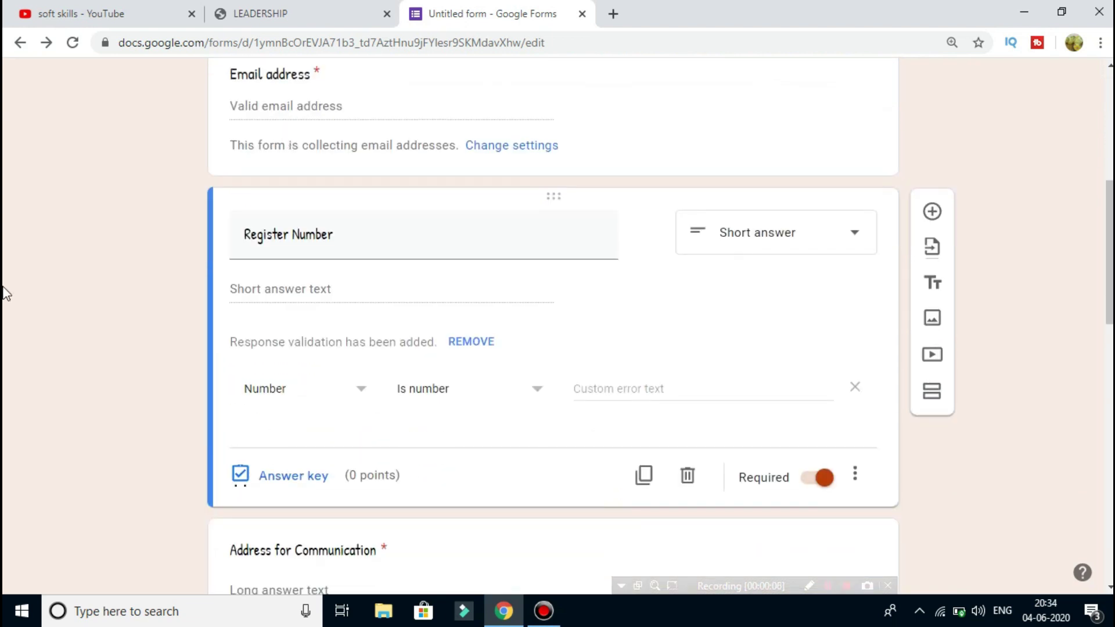
pyautogui.click(774, 237)
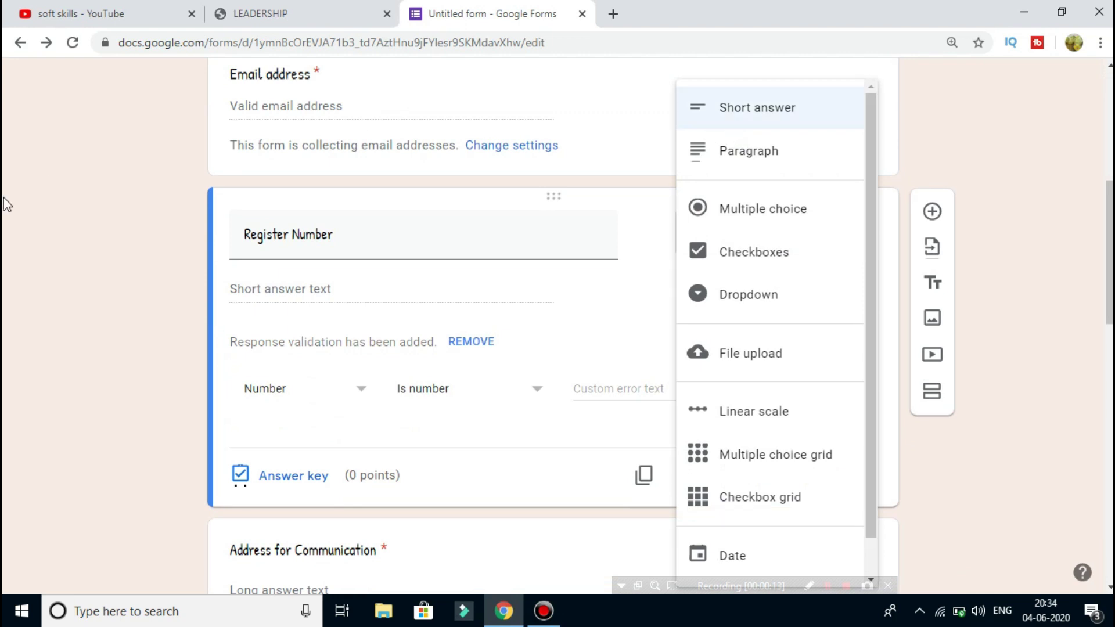
pyautogui.click(716, 128)
pyautogui.scroll(-2, 6, 203)
pyautogui.scroll(1, 7, 208)
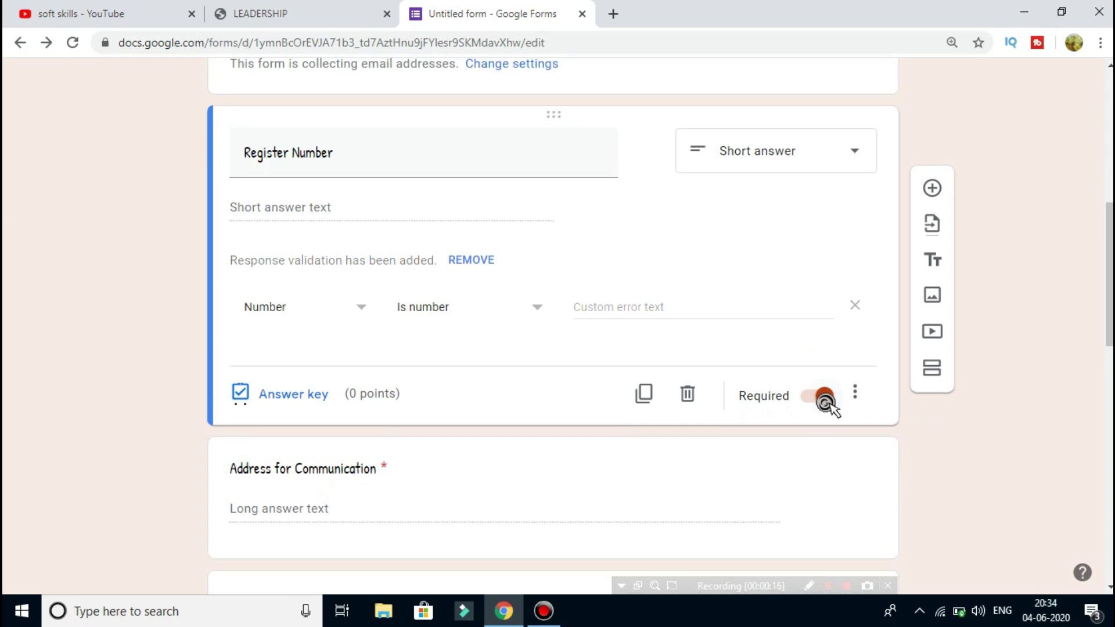
# Review the answer types of the Address for Communication and Date of Birth questions, keeping Paragraph and Date
pyautogui.scroll(-4, 819, 403)
pyautogui.click(531, 242)
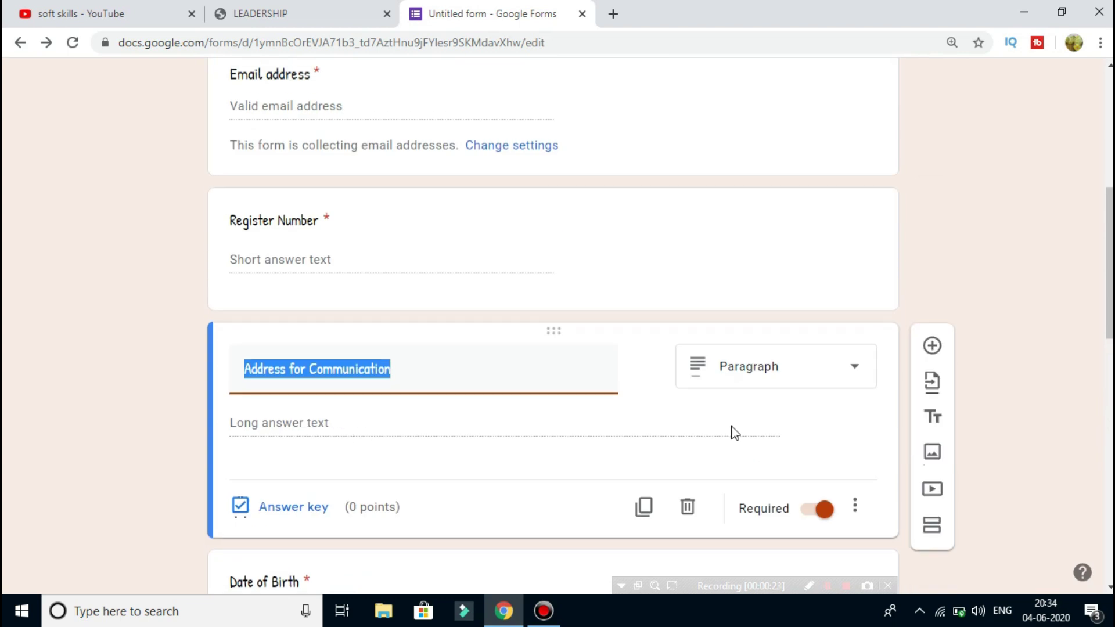
pyautogui.click(832, 364)
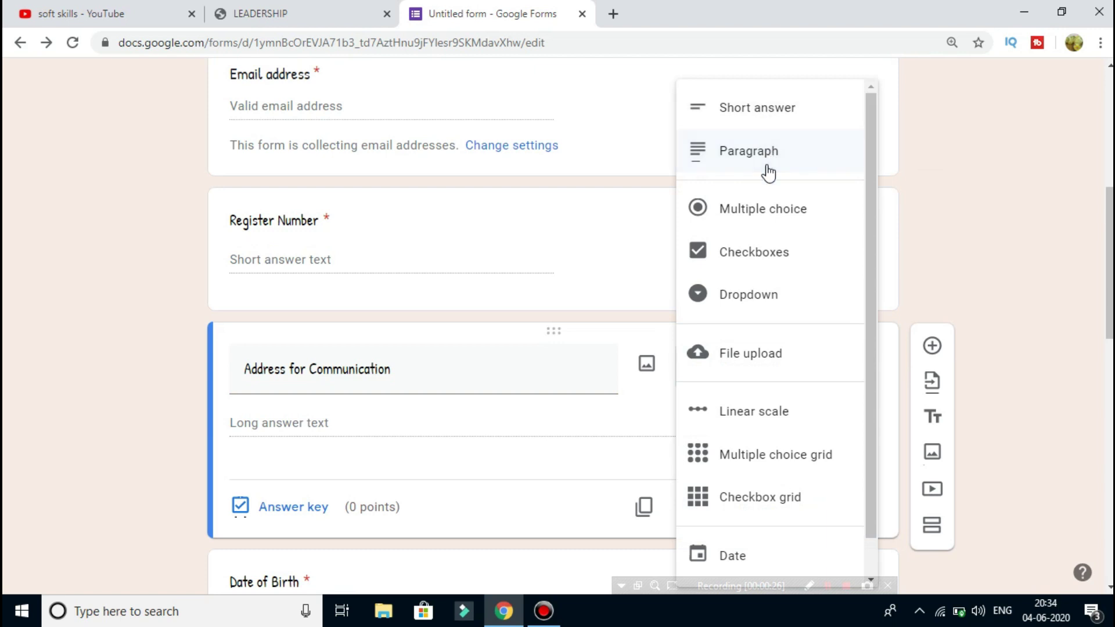
pyautogui.click(30, 272)
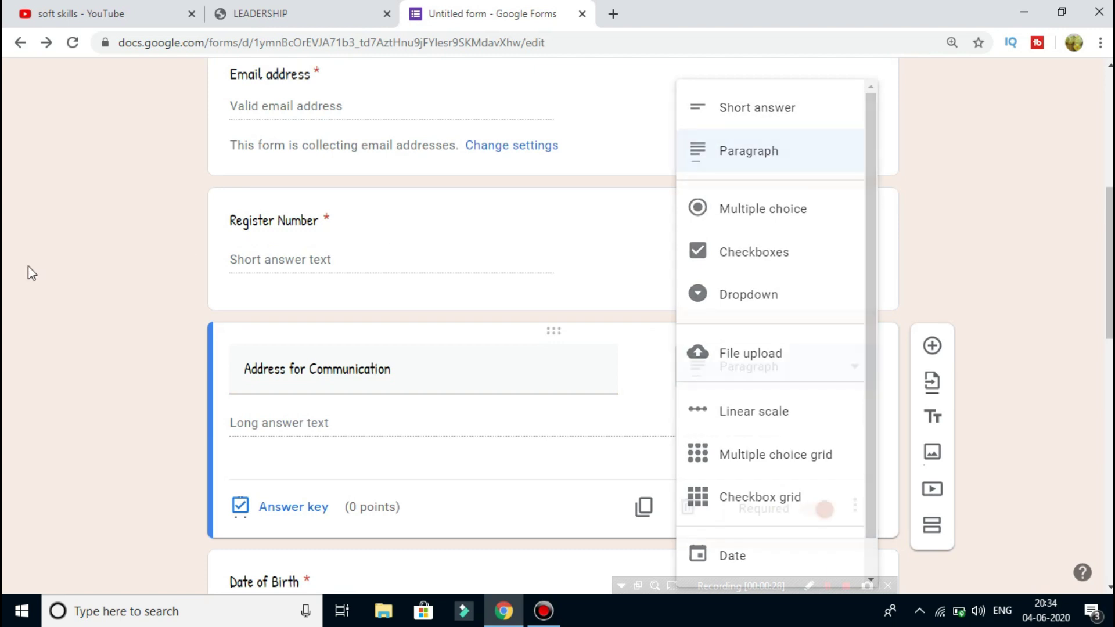
pyautogui.scroll(-4, 29, 270)
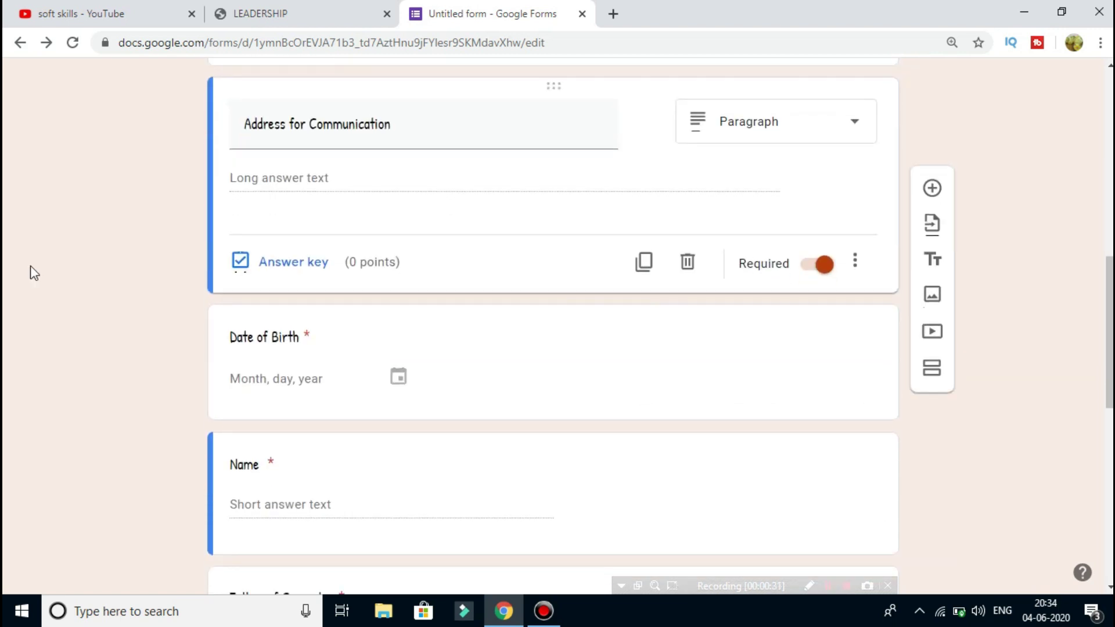
pyautogui.click(300, 356)
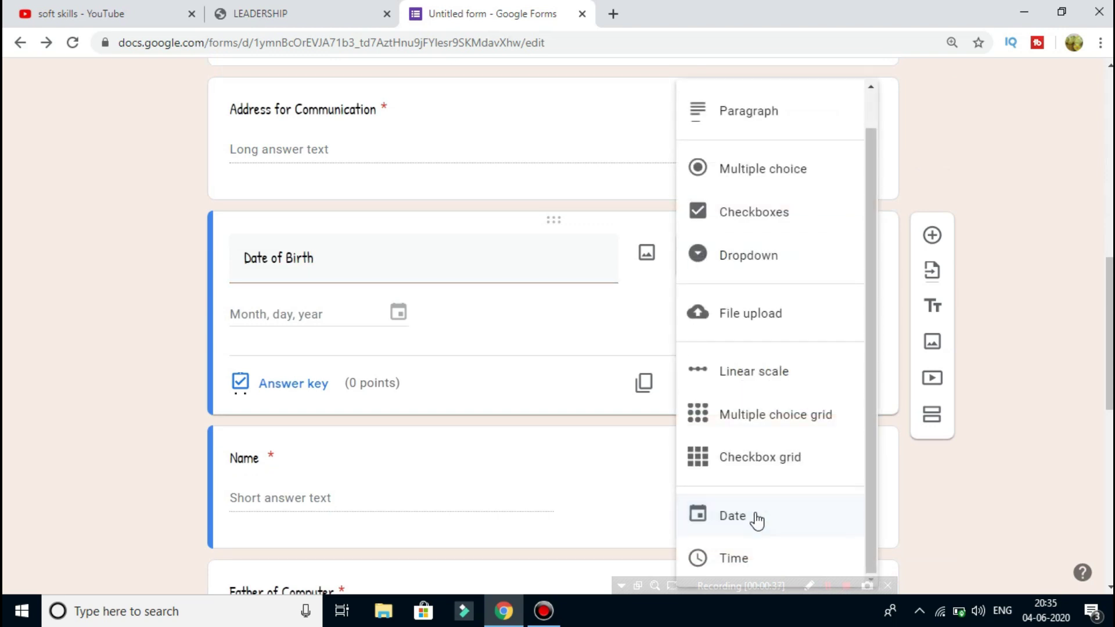
pyautogui.click(173, 410)
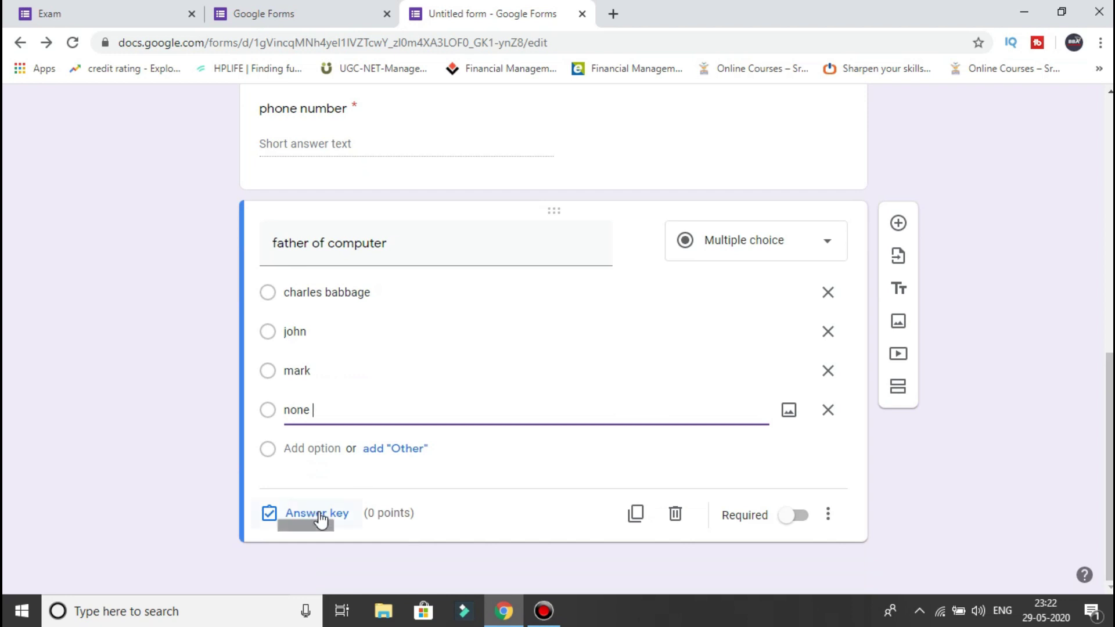
# Mark "charles babbage" as the correct answer in the "father of computer" answer key and adjust the question's points
pyautogui.click(317, 514)
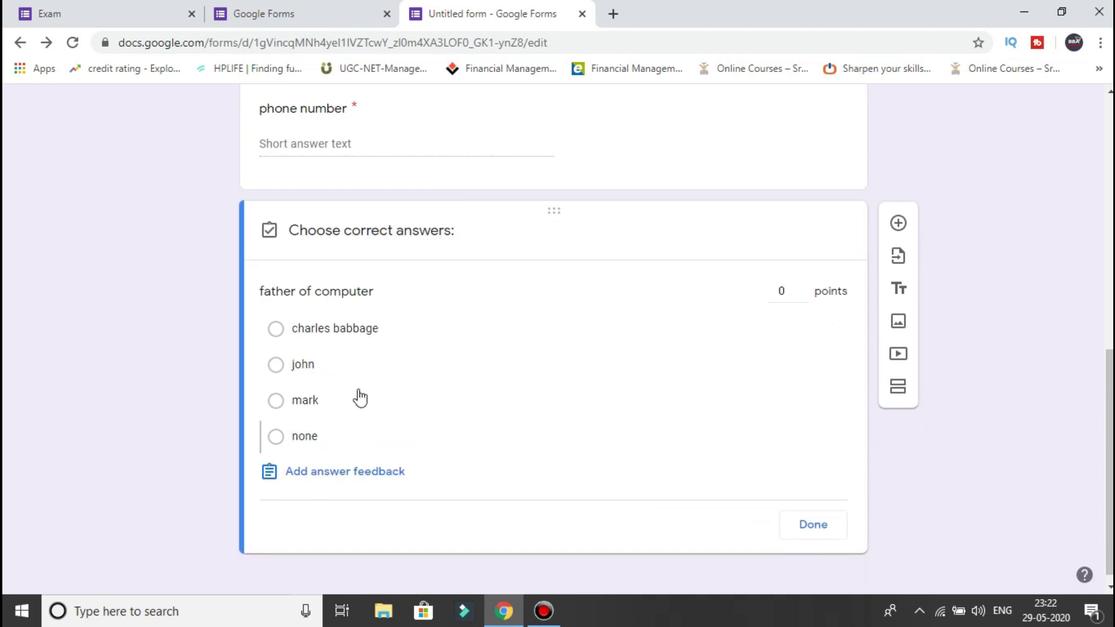
pyautogui.click(341, 328)
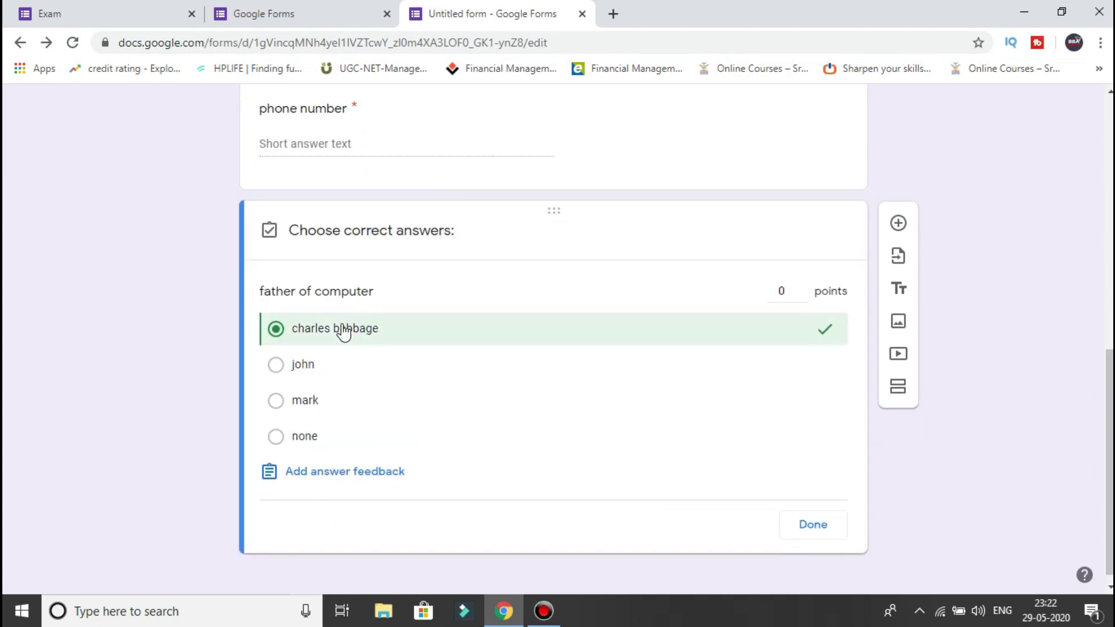
pyautogui.click(801, 287)
pyautogui.click(815, 529)
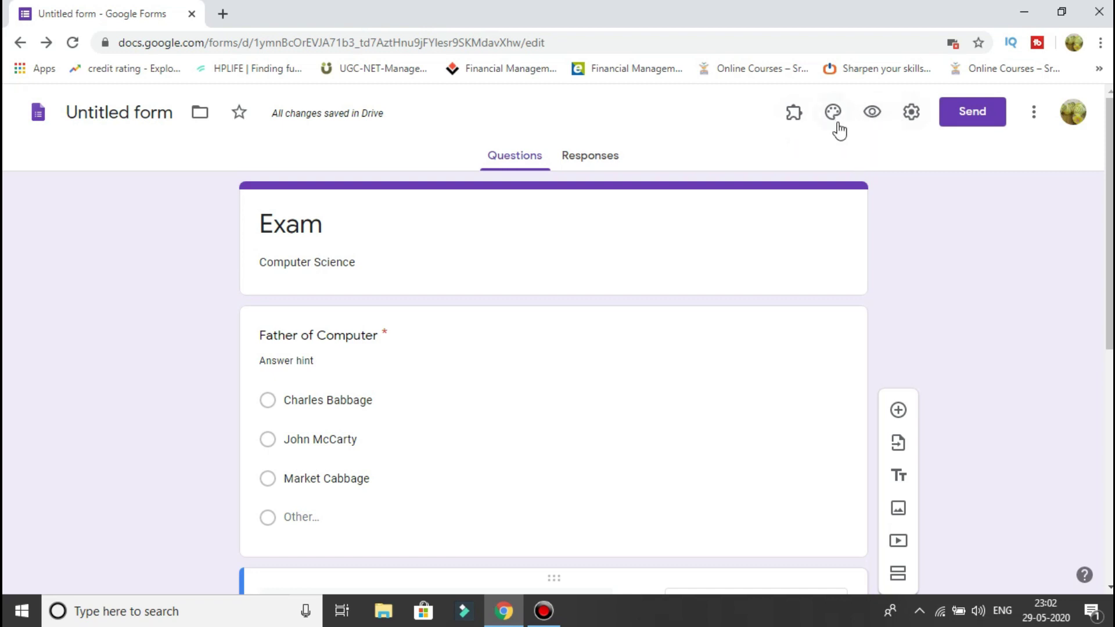
# Preview the exam and submit a test response with Charles Babbage for the first question and Blue and Red for Colours
pyautogui.click(873, 116)
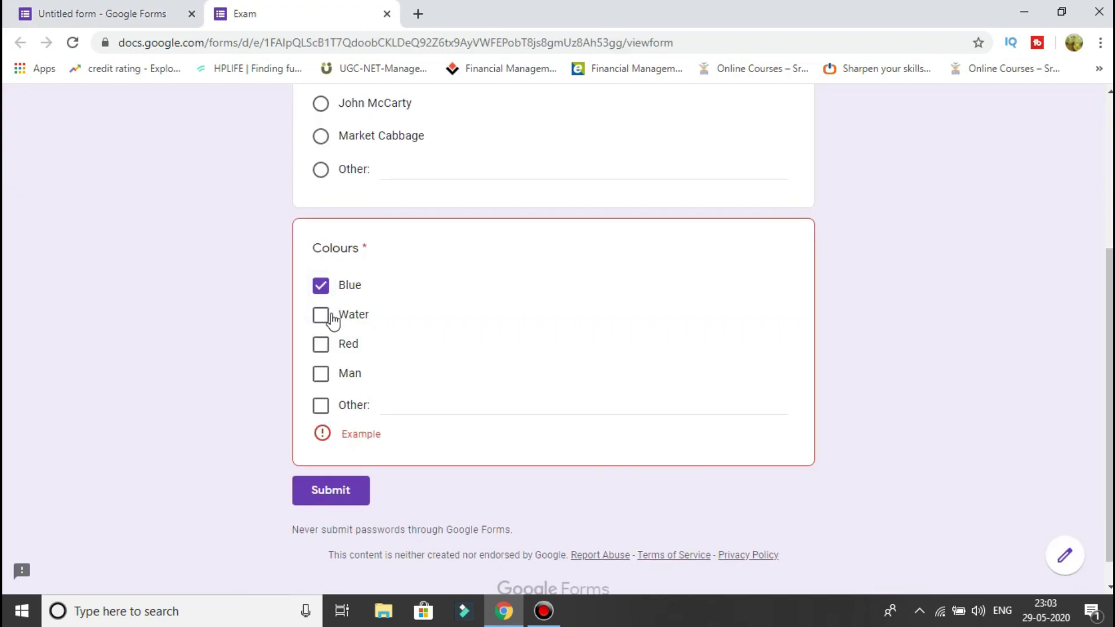
pyautogui.click(332, 319)
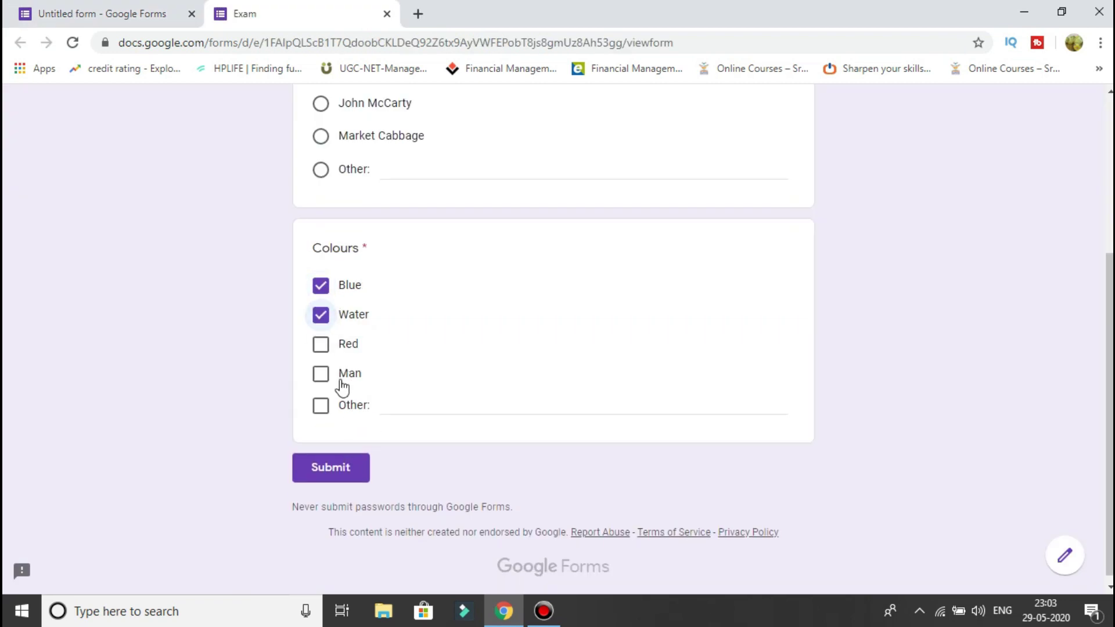
pyautogui.click(323, 346)
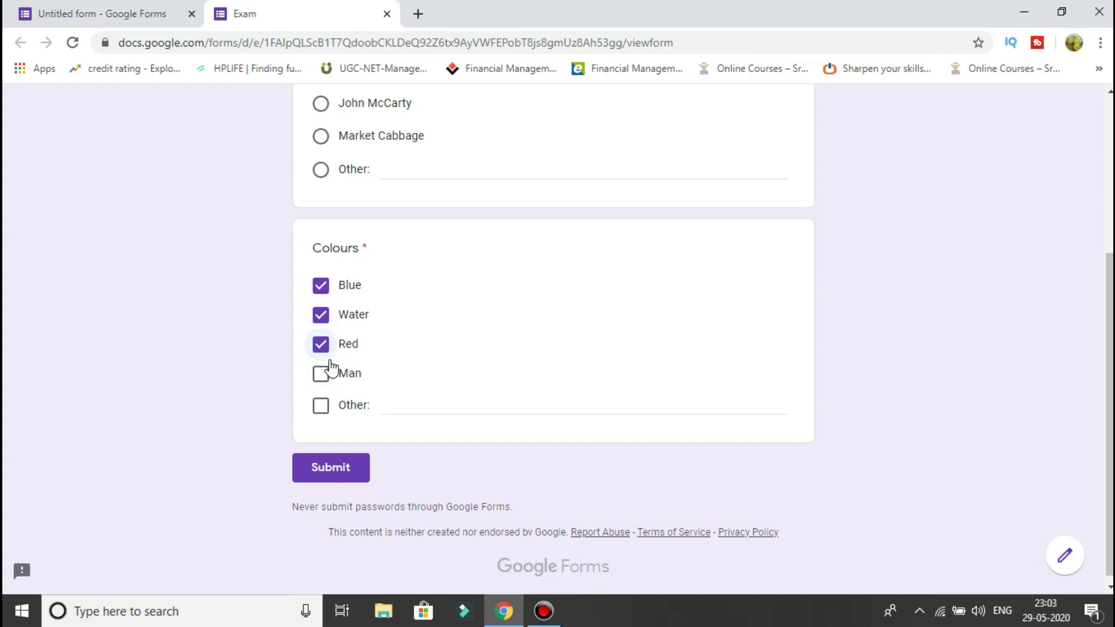
pyautogui.click(324, 334)
pyautogui.click(324, 318)
pyautogui.click(325, 347)
pyautogui.click(324, 347)
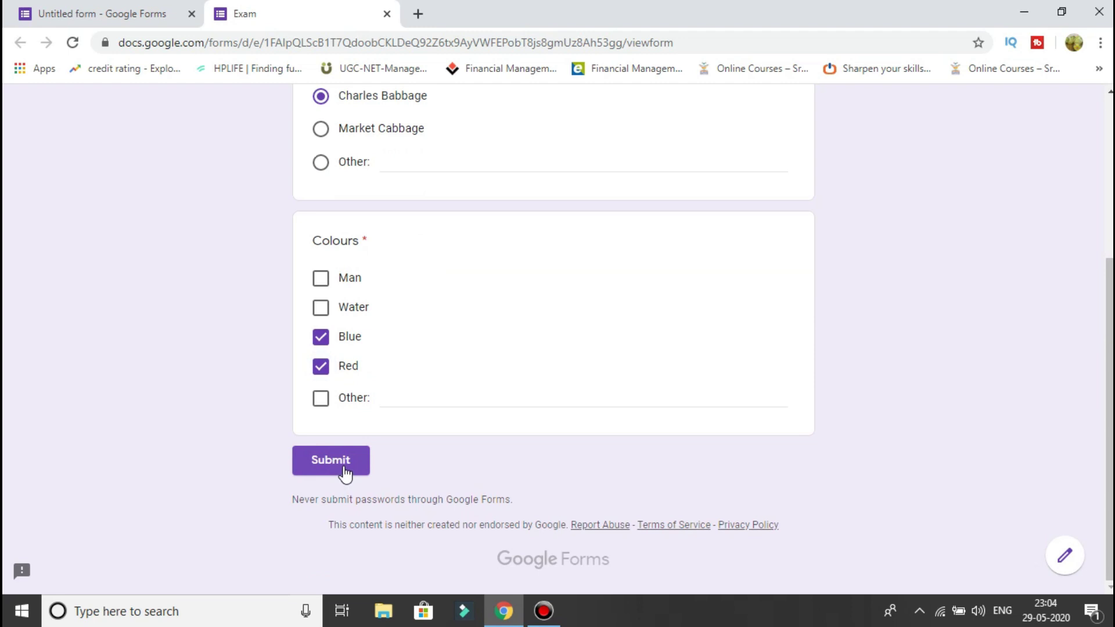
pyautogui.click(344, 467)
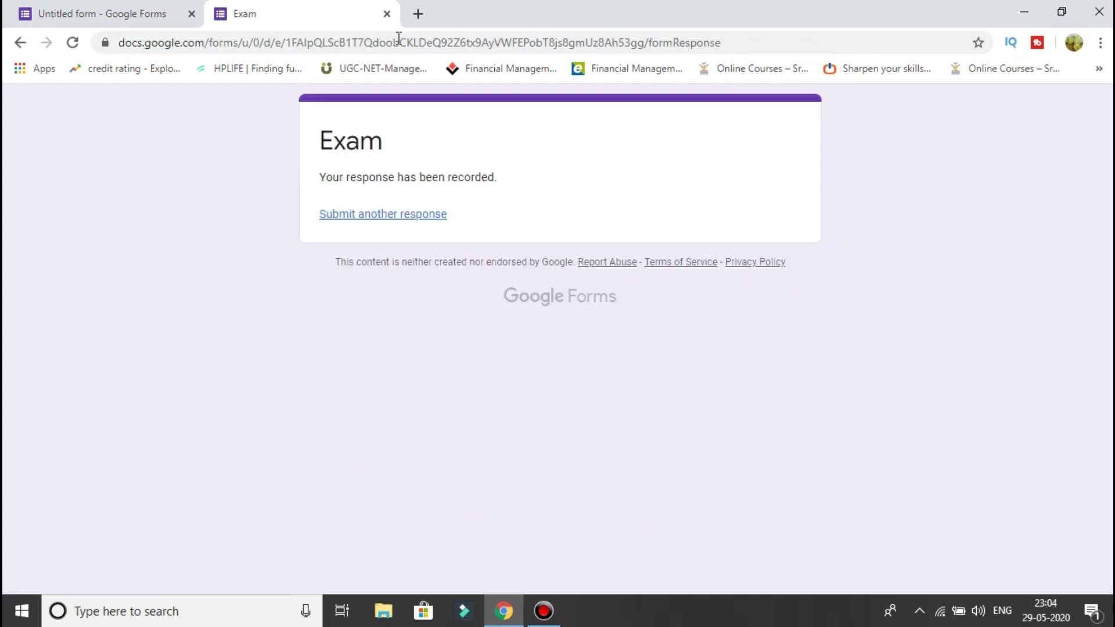
pyautogui.click(386, 14)
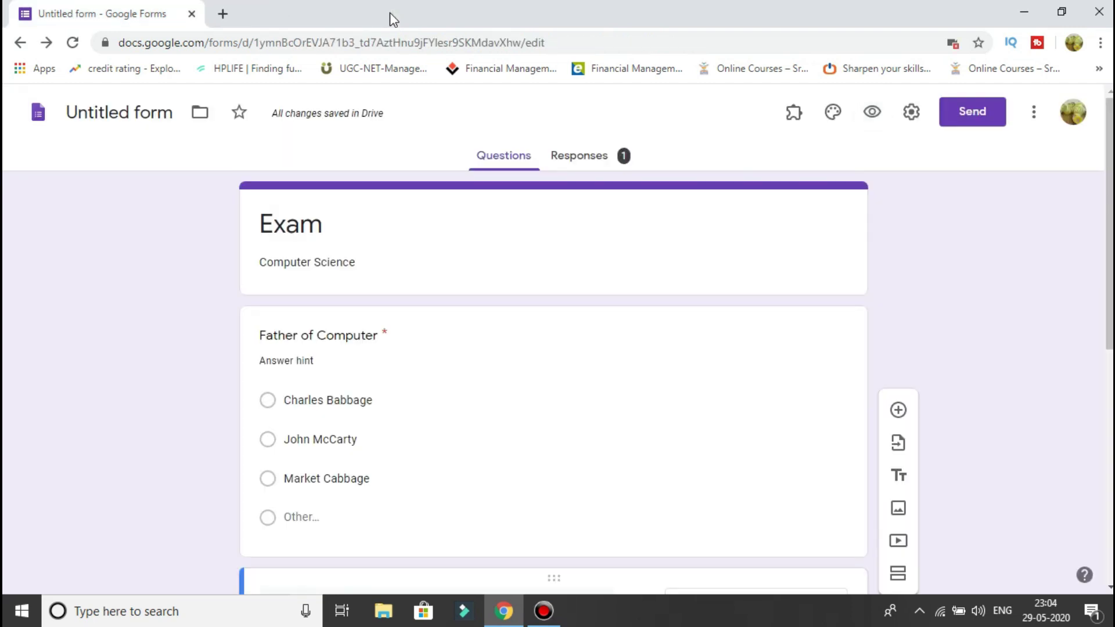
# Review the response summary charts, the individual response and the available response management options
pyautogui.click(582, 154)
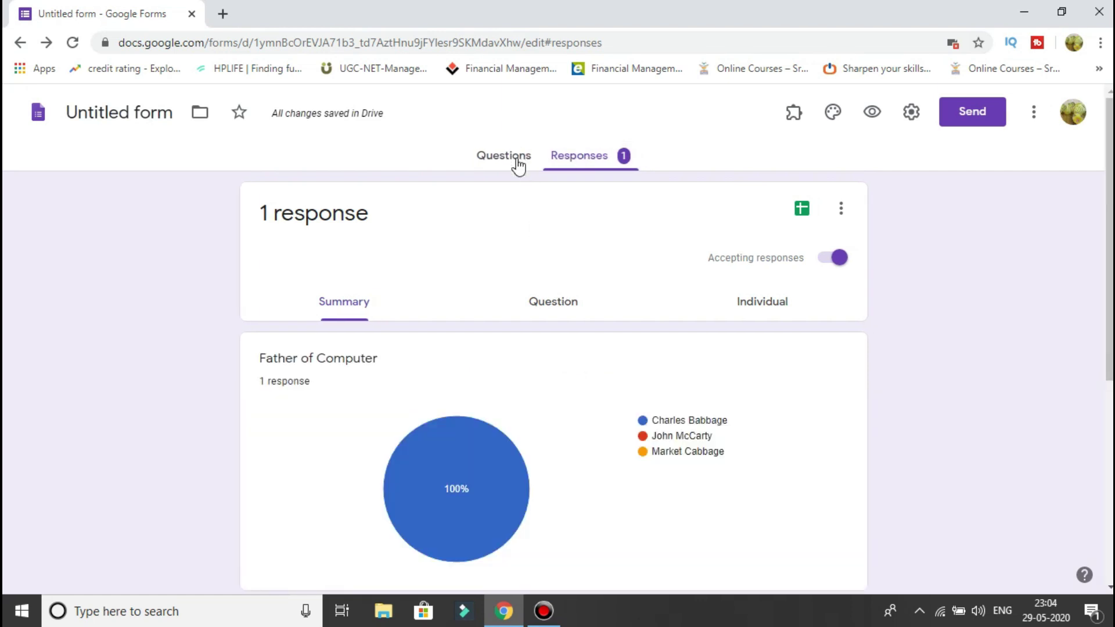
pyautogui.scroll(-6, 490, 366)
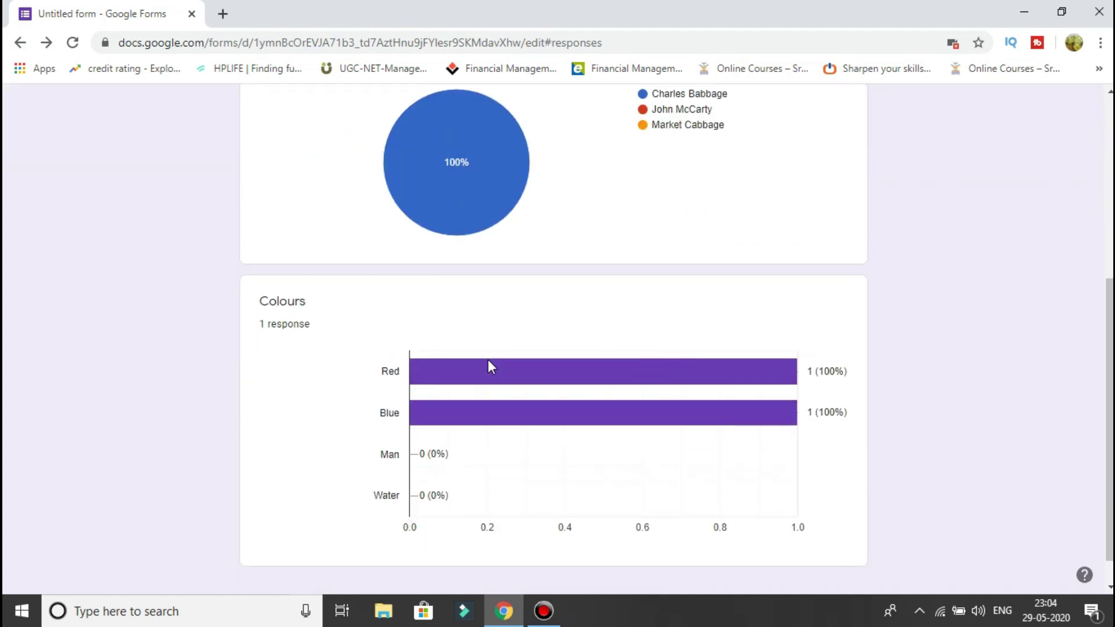
pyautogui.scroll(6, 488, 366)
pyautogui.click(761, 301)
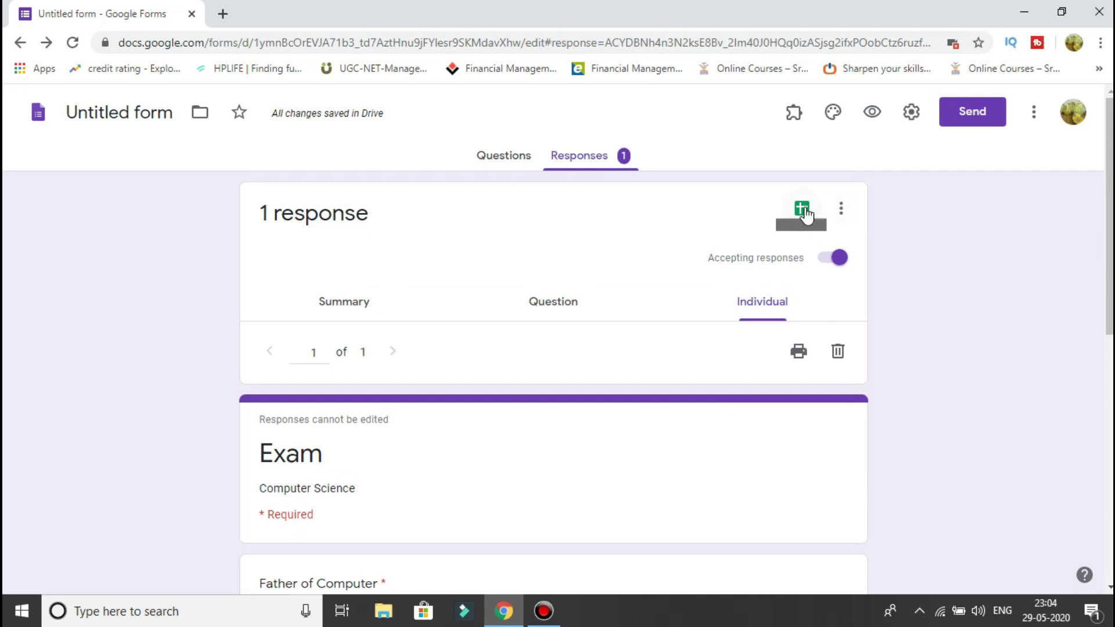
pyautogui.click(841, 208)
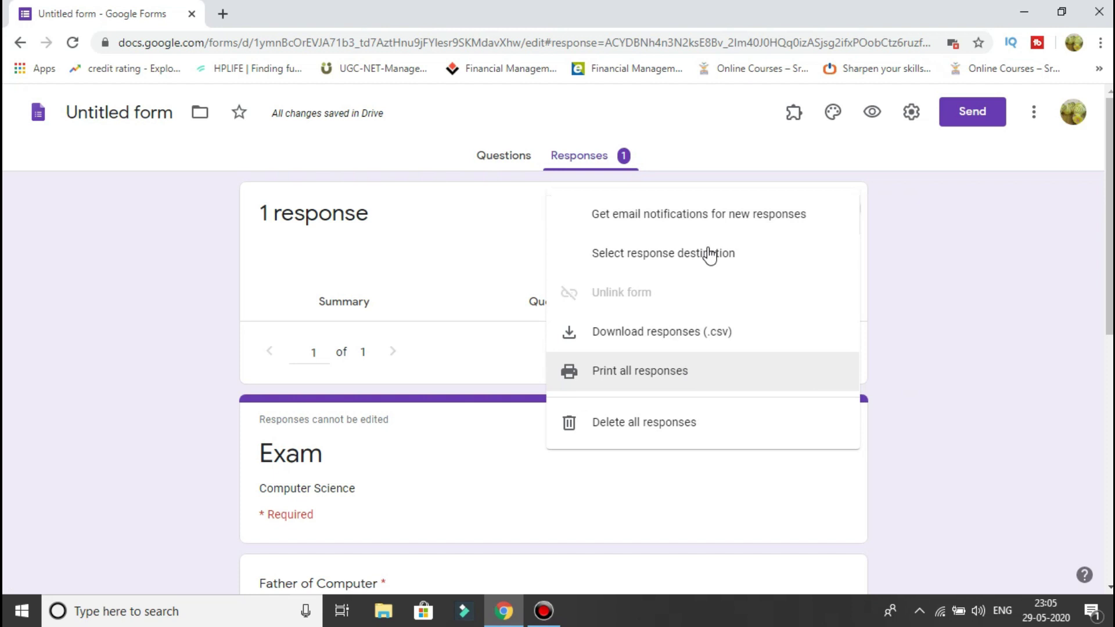
pyautogui.click(947, 353)
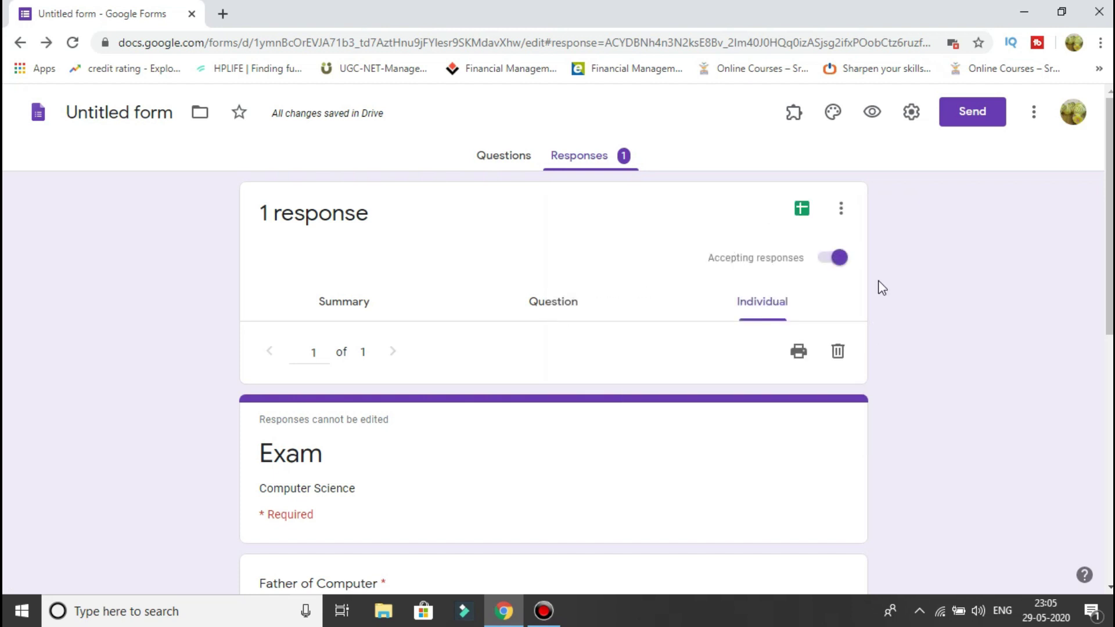
# Create a new spreadsheet named "Untitled form (Responses)" for the form's responses and close it after viewing
pyautogui.click(799, 217)
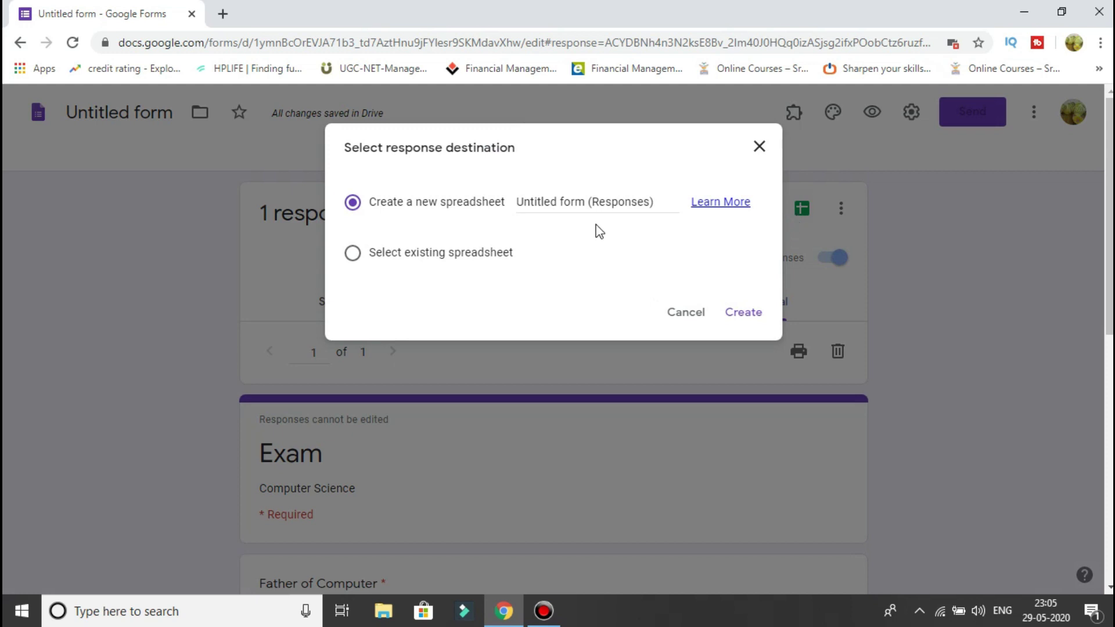
pyautogui.click(736, 313)
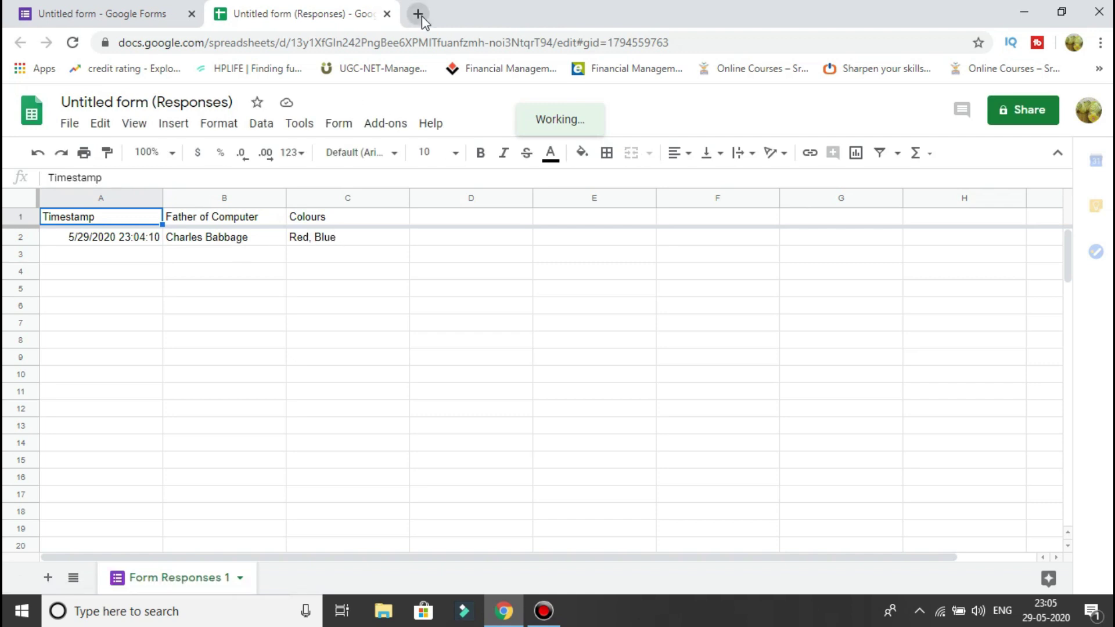
pyautogui.click(387, 14)
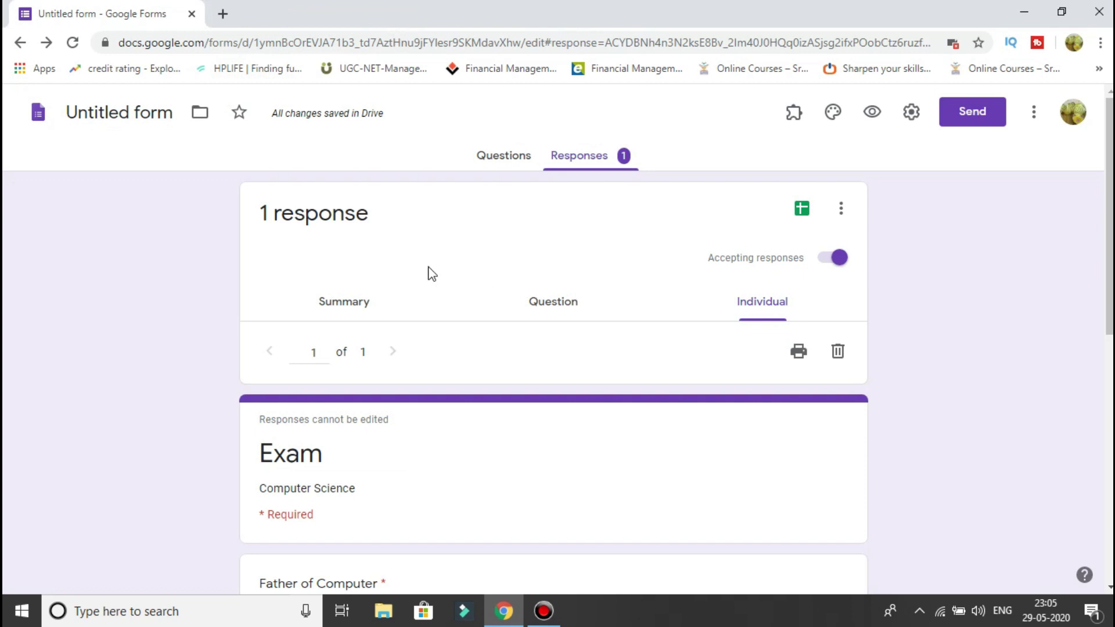
# Return to the form's questions and set the theme color to cyan after trying indigo and blue
pyautogui.click(504, 155)
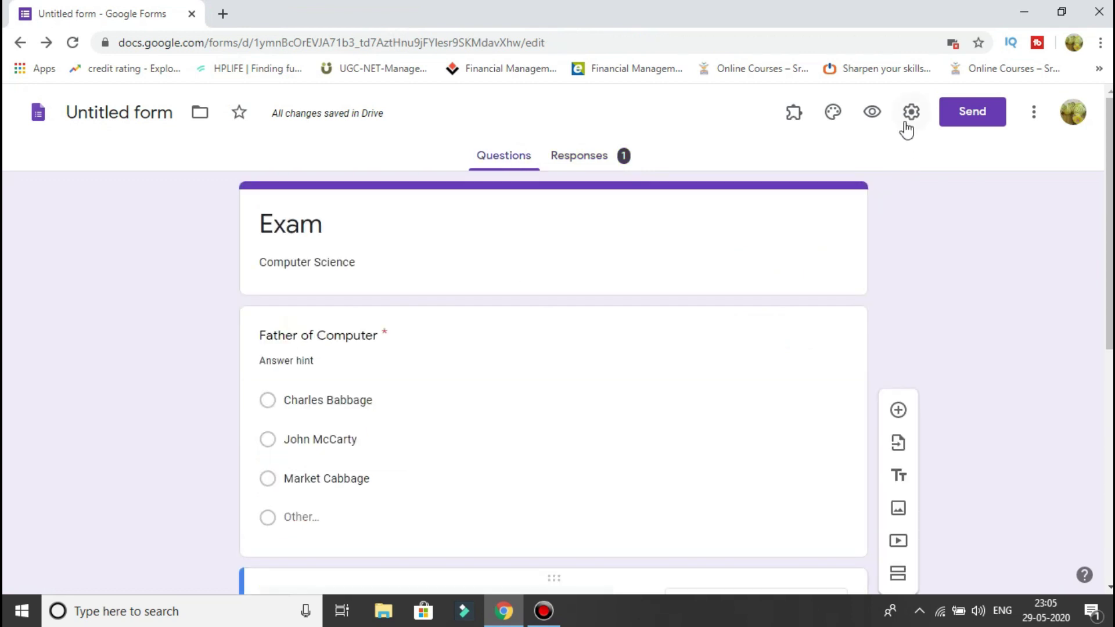
pyautogui.click(841, 125)
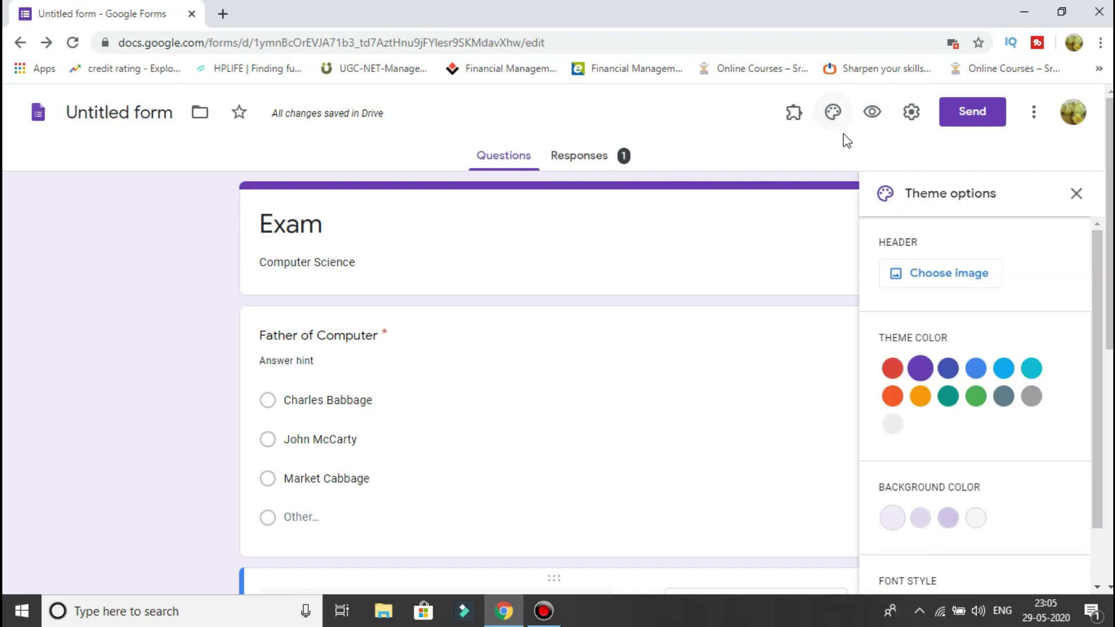
pyautogui.click(920, 369)
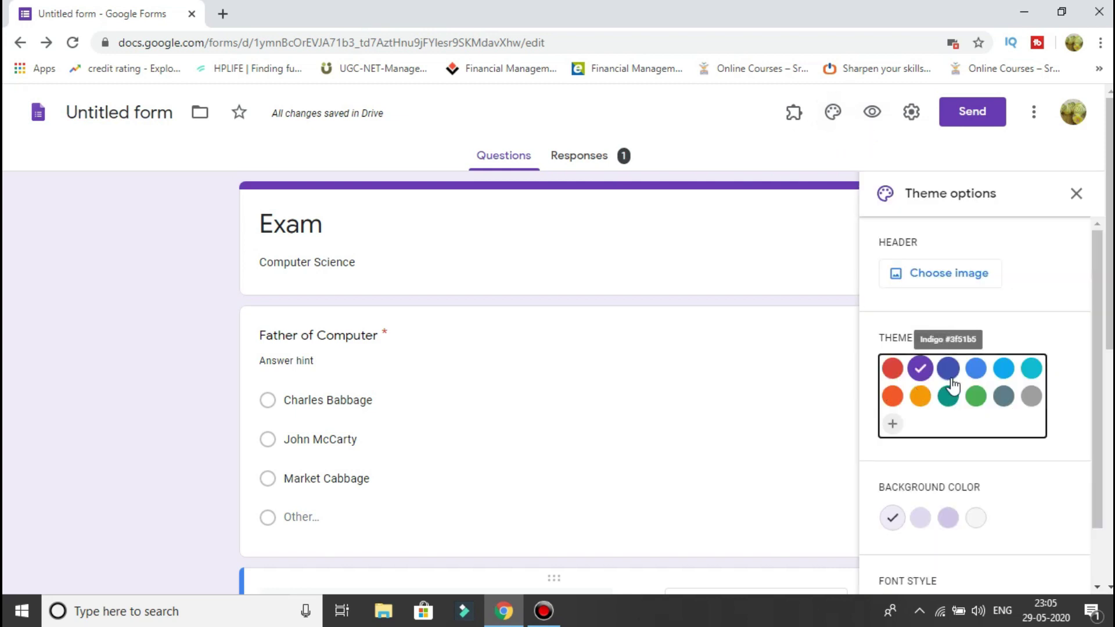
pyautogui.click(950, 372)
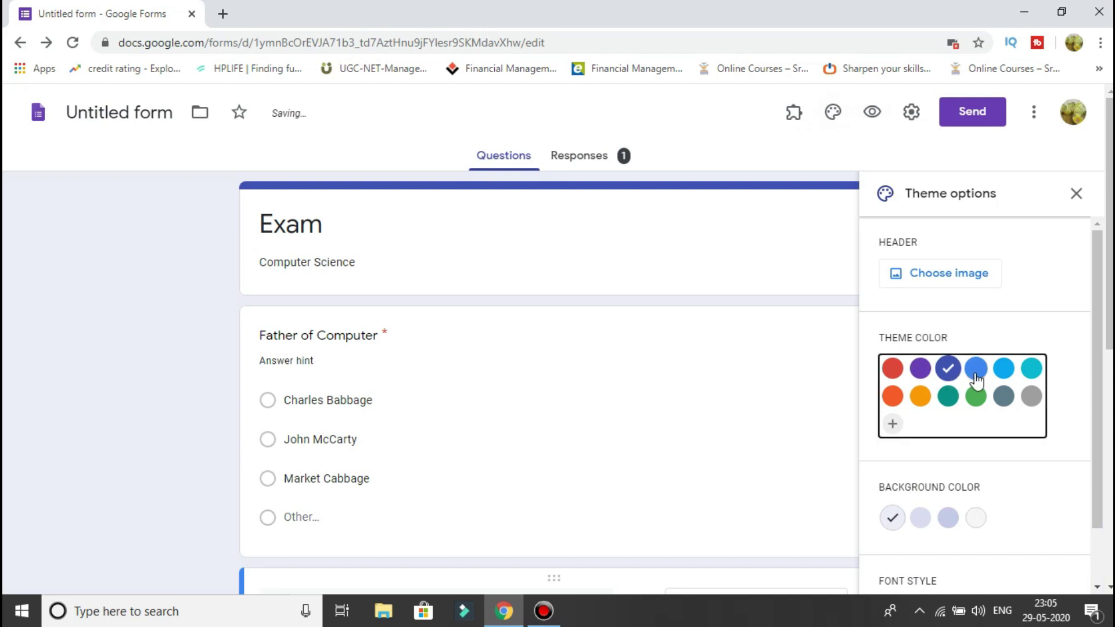
pyautogui.click(976, 378)
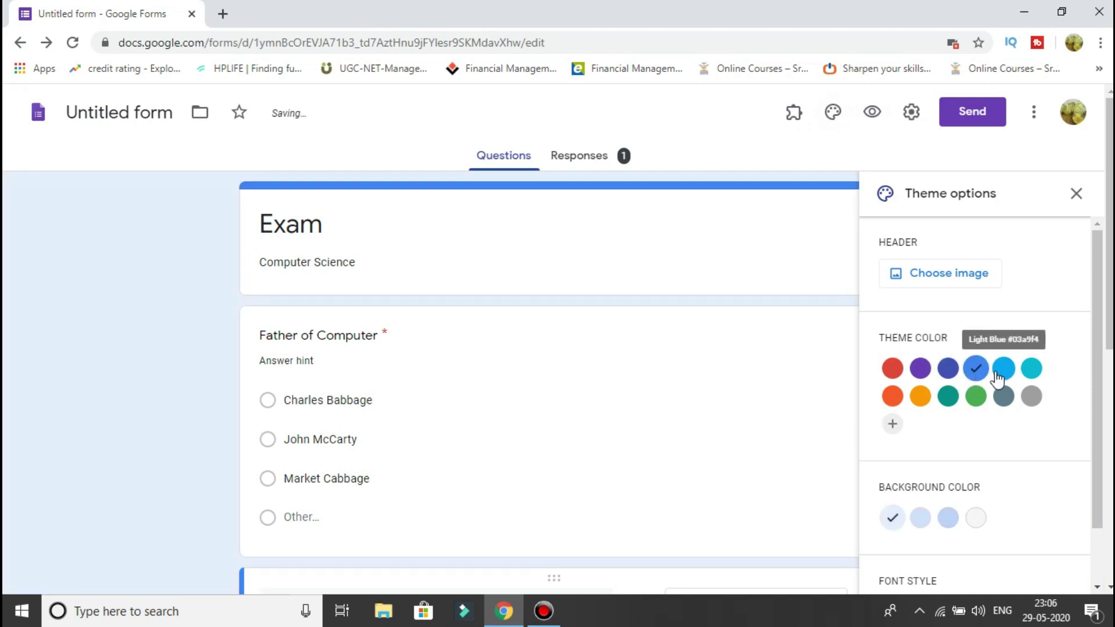
pyautogui.click(1031, 369)
# Change the form theme's font style to Playful
pyautogui.scroll(-1, 939, 572)
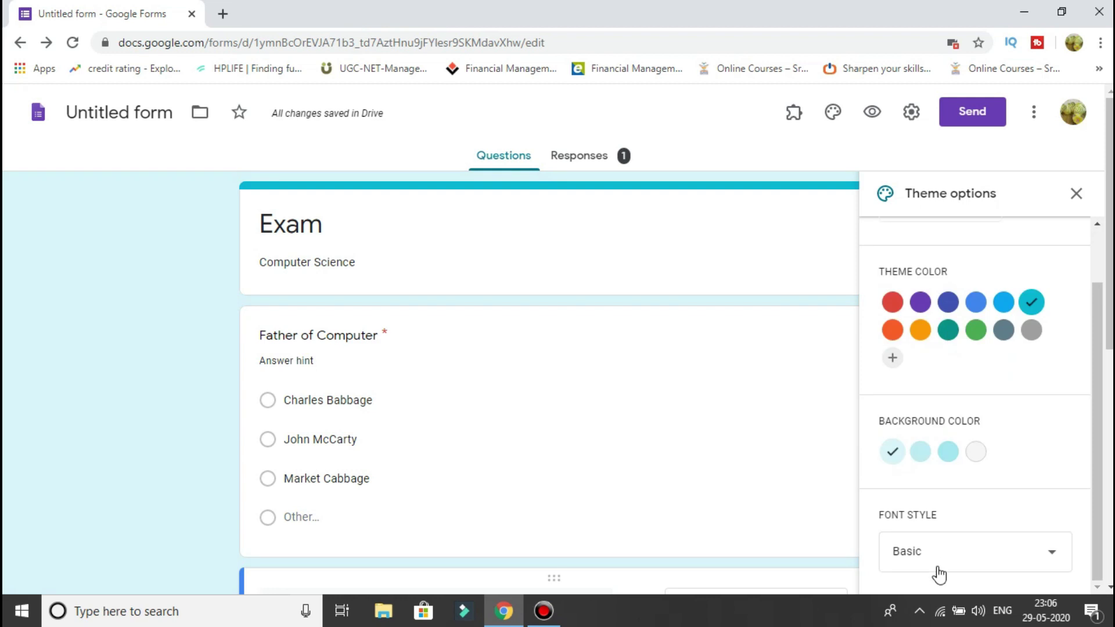
pyautogui.click(939, 571)
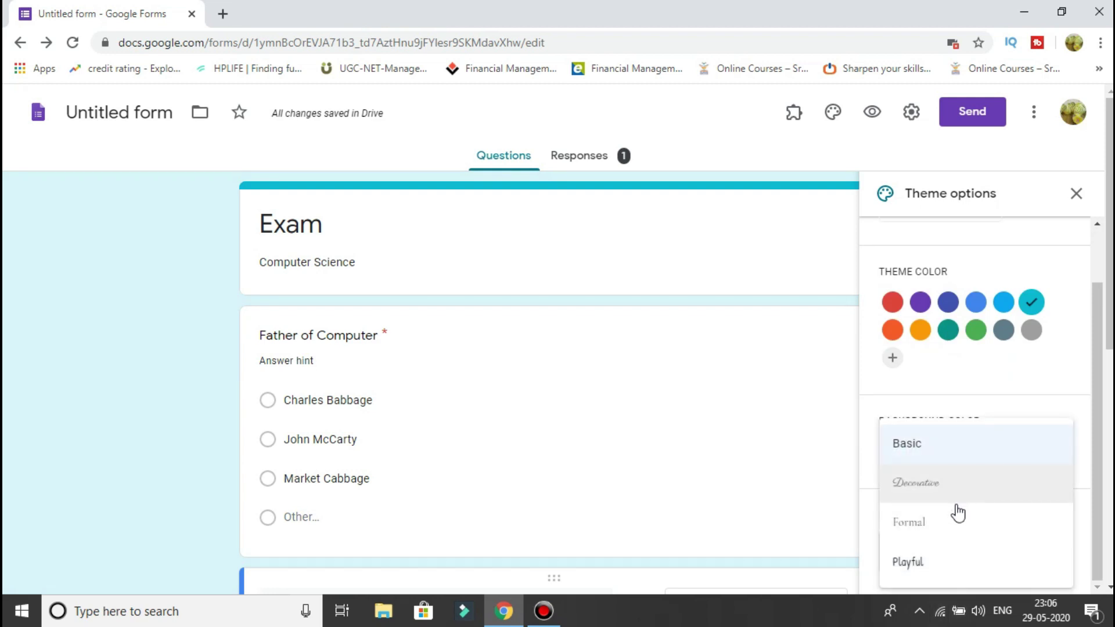
pyautogui.click(945, 561)
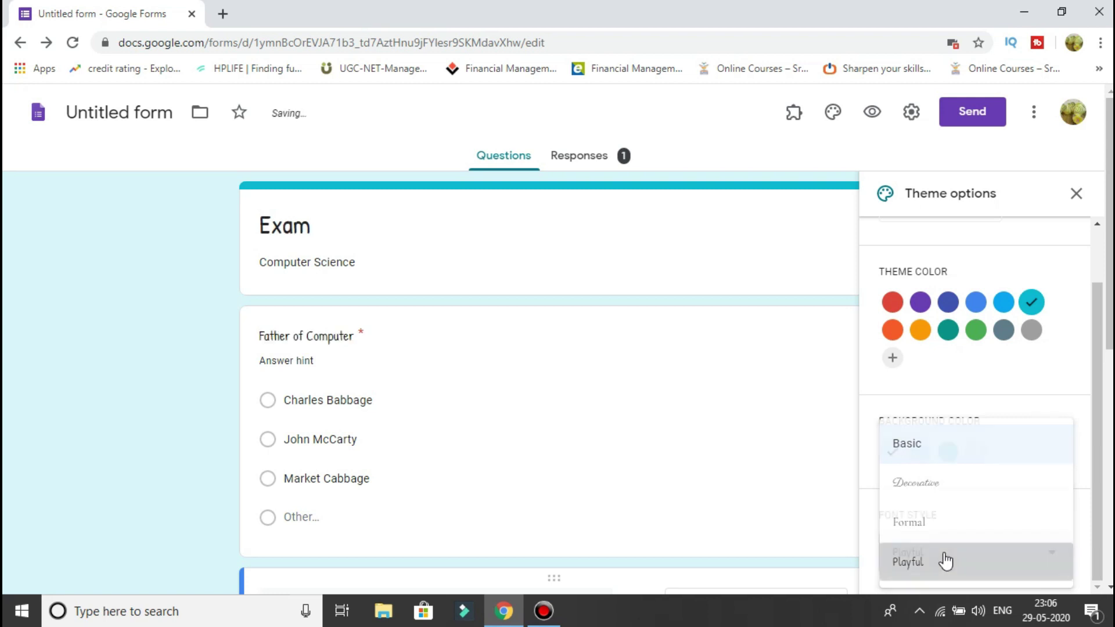
# Apply the illustrated bookshelf image from the Work and School themes as the form's header and close the theme options
pyautogui.scroll(2, 950, 283)
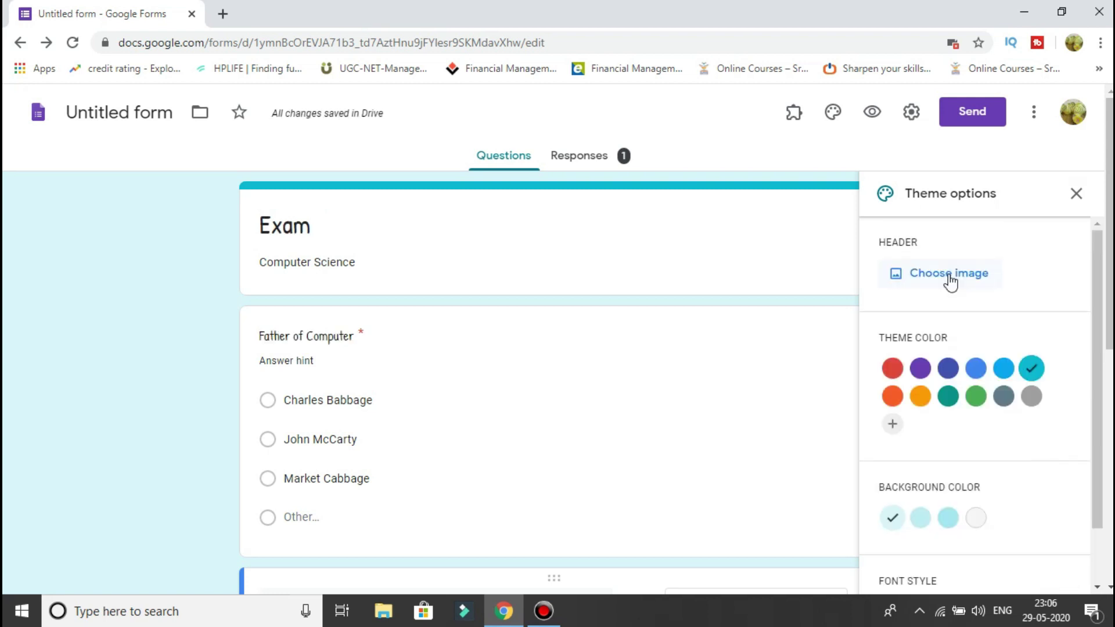
pyautogui.click(949, 275)
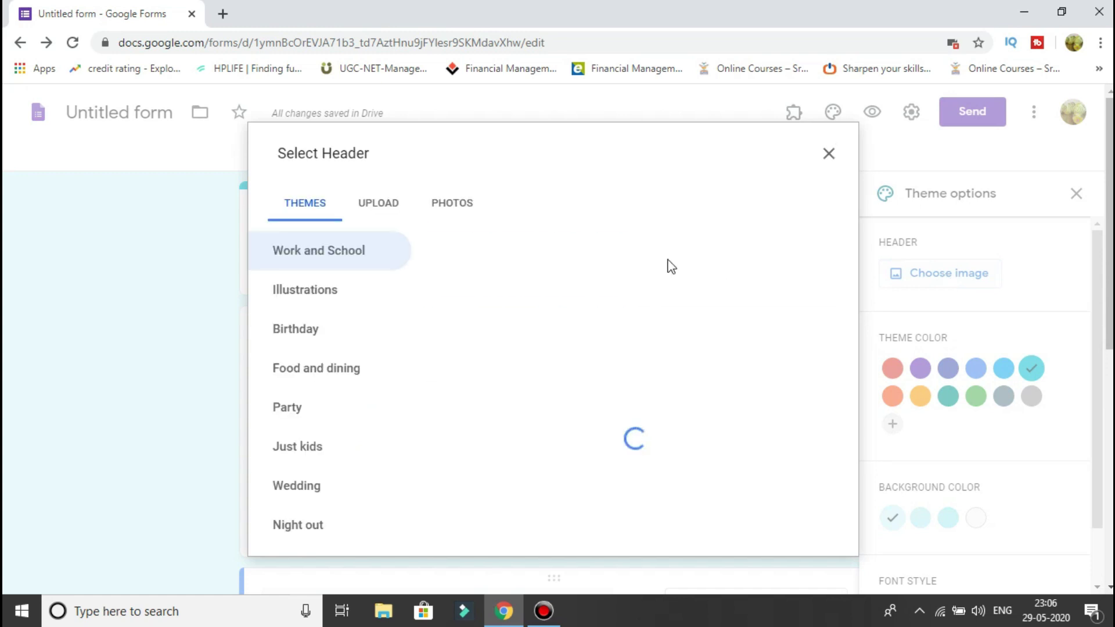
pyautogui.scroll(-10, 591, 349)
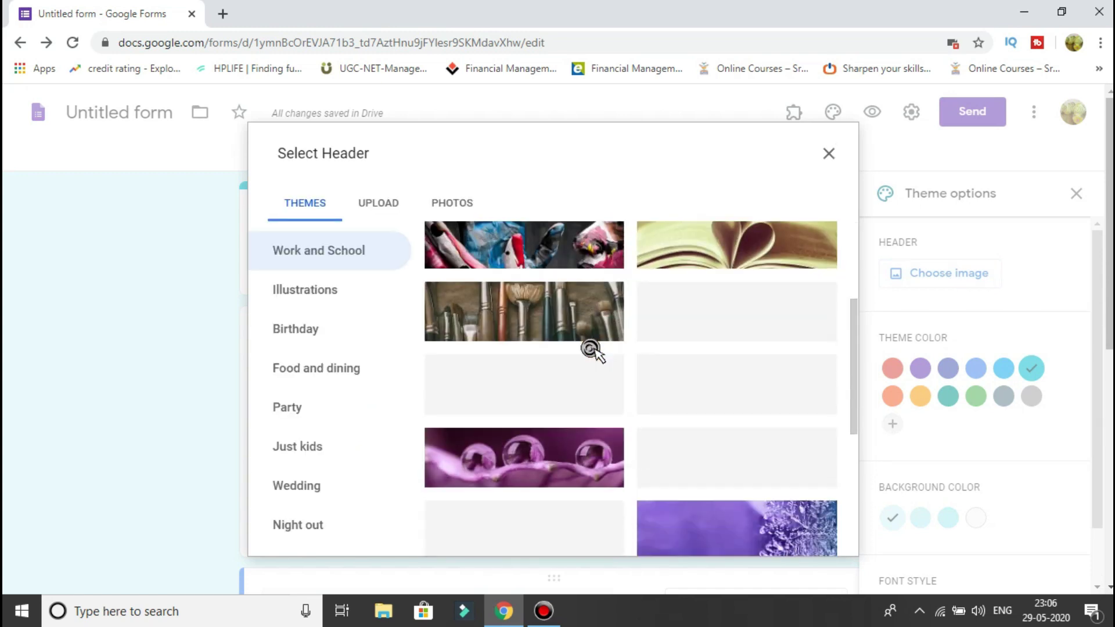
pyautogui.scroll(-4, 591, 349)
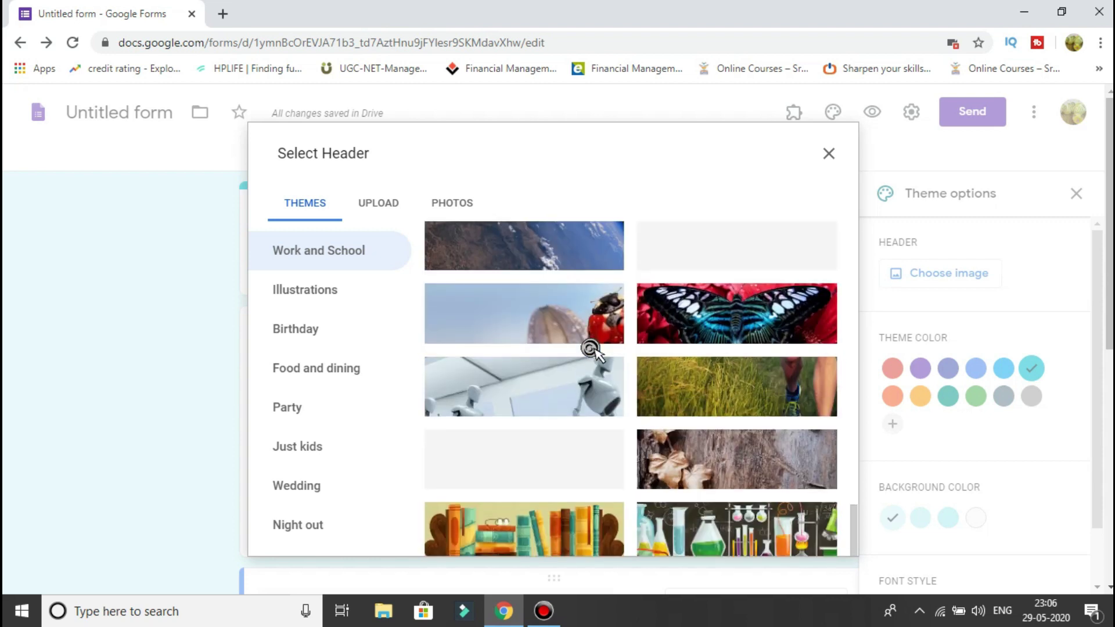
pyautogui.click(538, 505)
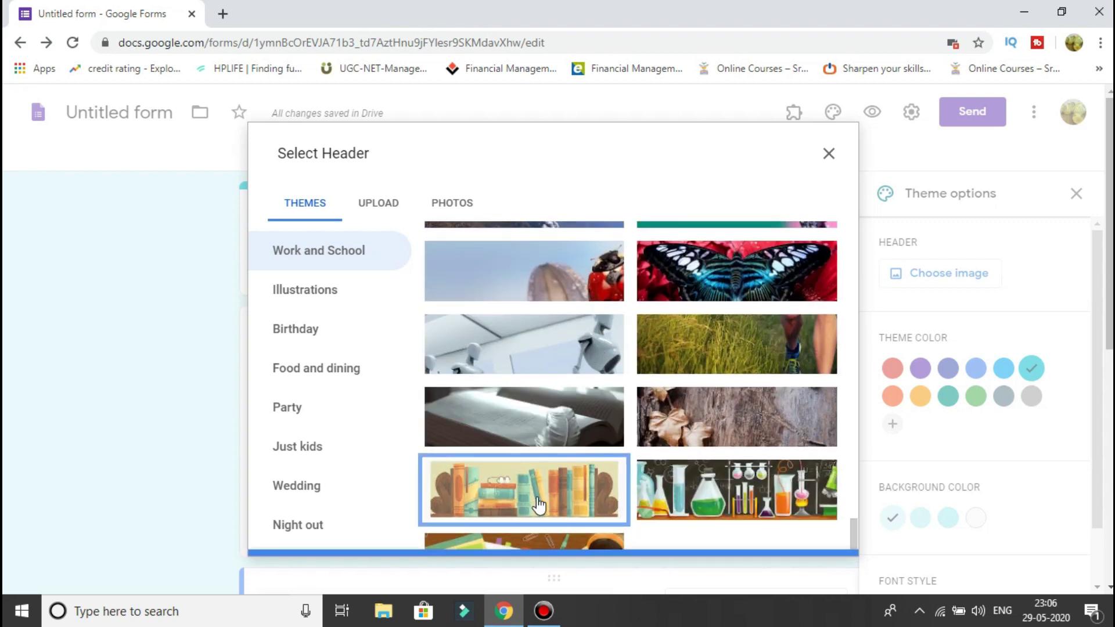
pyautogui.doubleClick(540, 505)
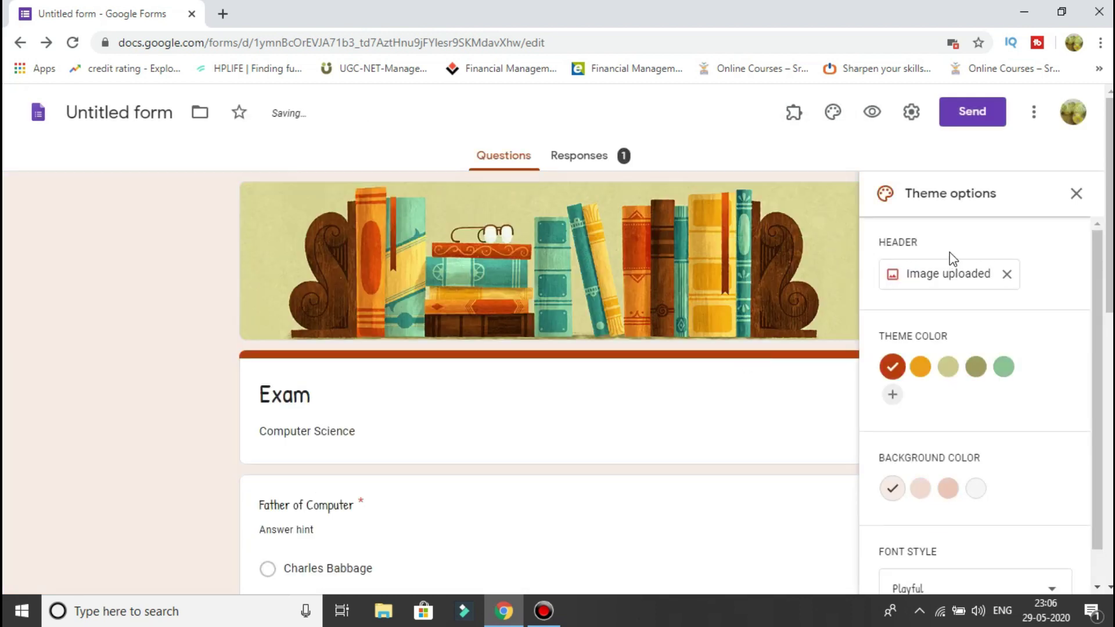
pyautogui.click(1082, 197)
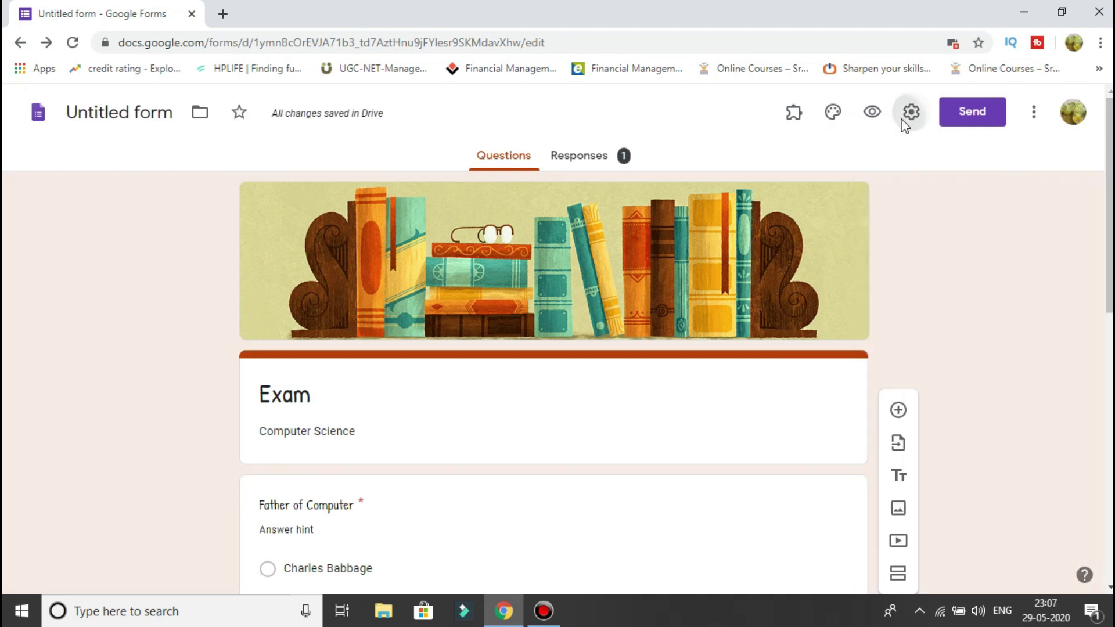
# In the form's general settings, enable email address collection with response receipts and limit respondents to 1 response
pyautogui.click(903, 119)
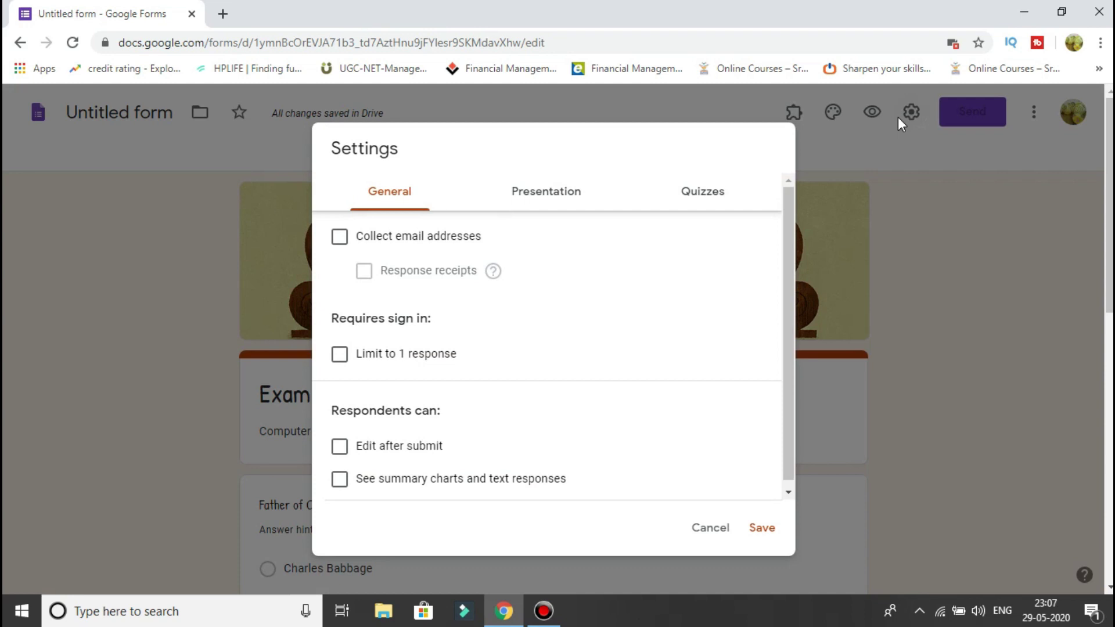
pyautogui.click(343, 239)
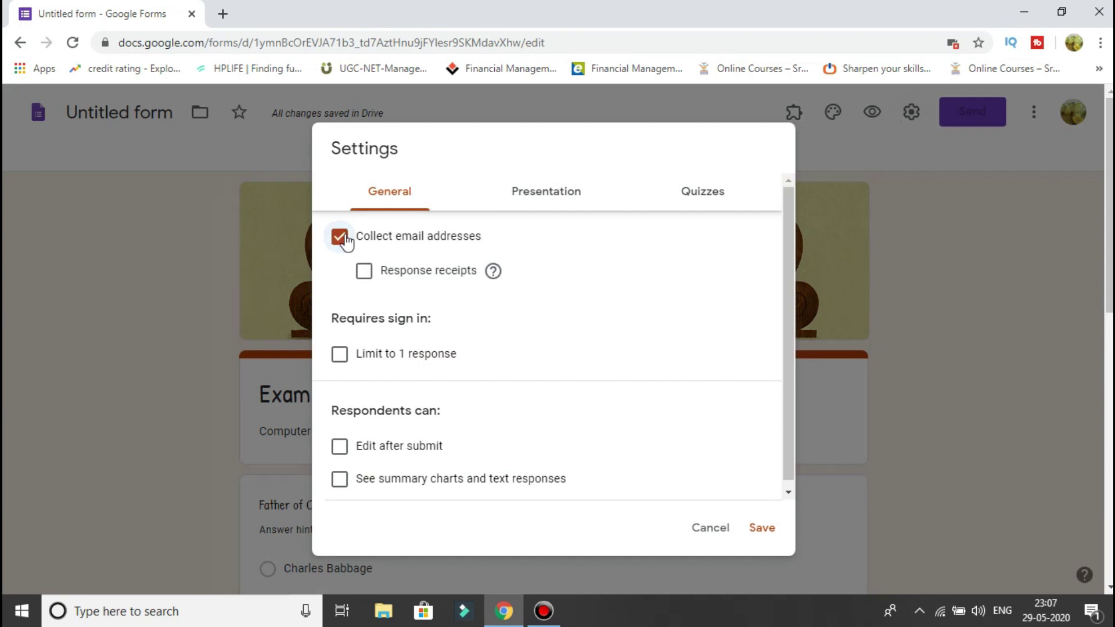
pyautogui.click(410, 275)
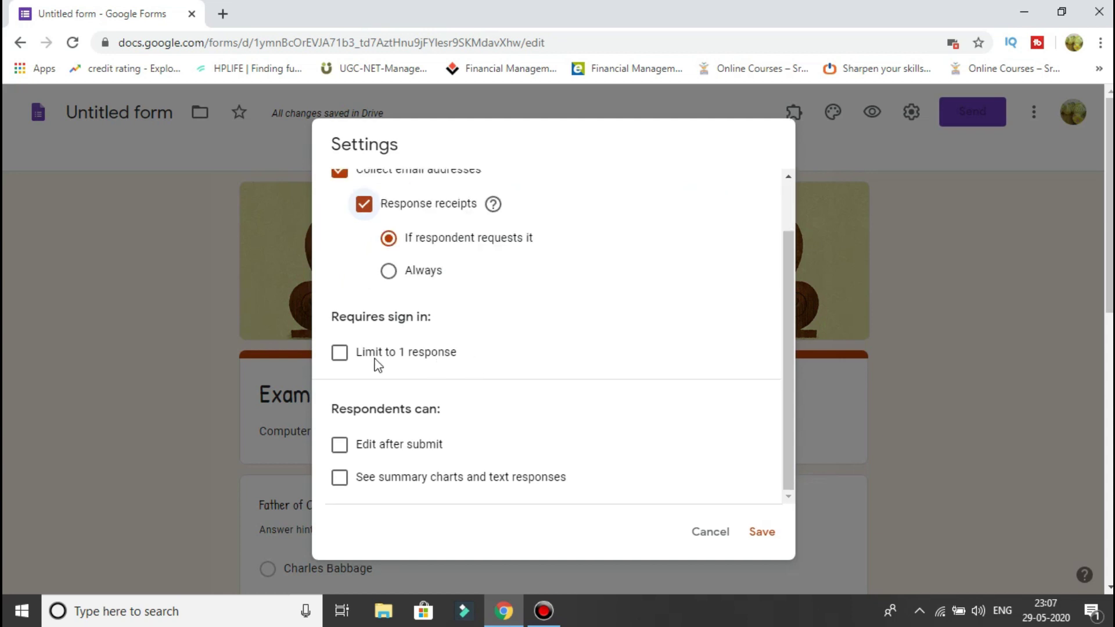
pyautogui.click(340, 353)
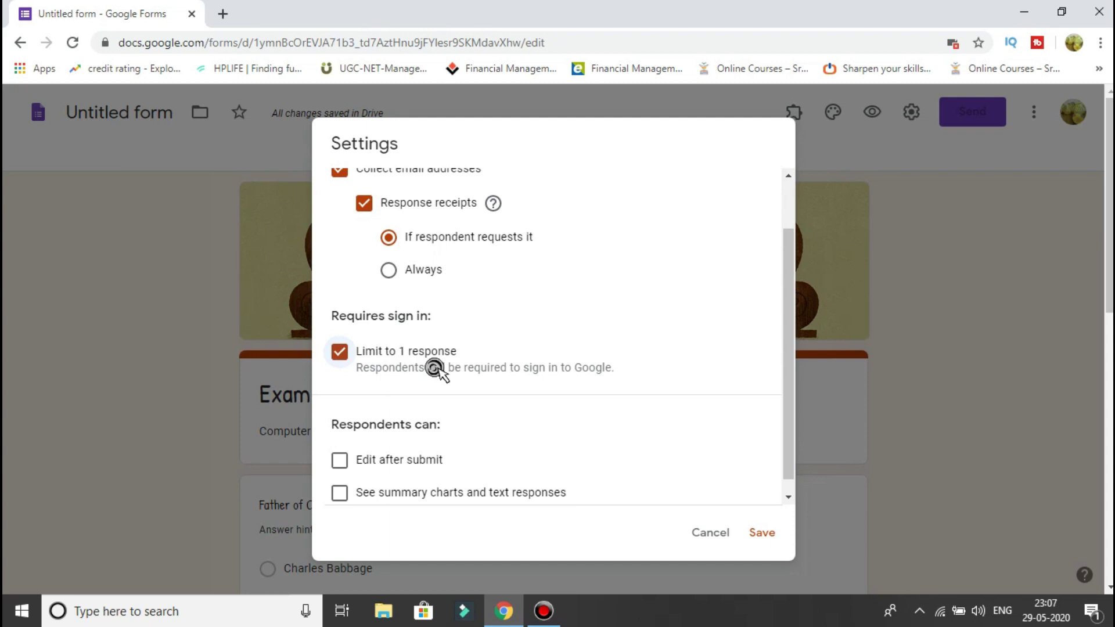
pyautogui.scroll(-1, 436, 367)
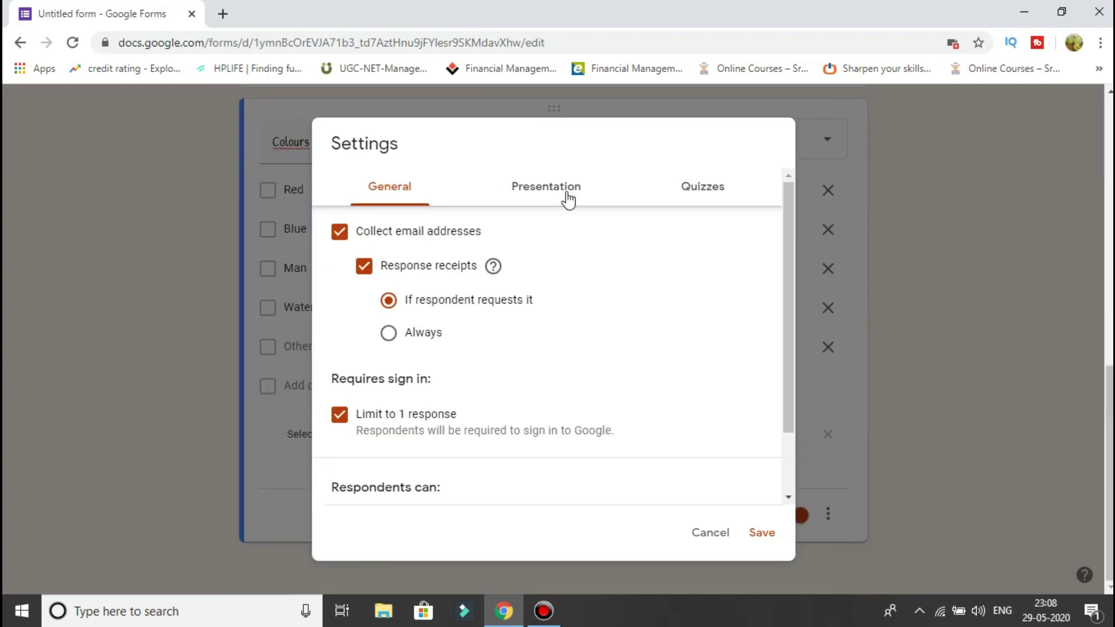
# Enable the progress bar and shuffled question order in the form's presentation settings
pyautogui.click(569, 200)
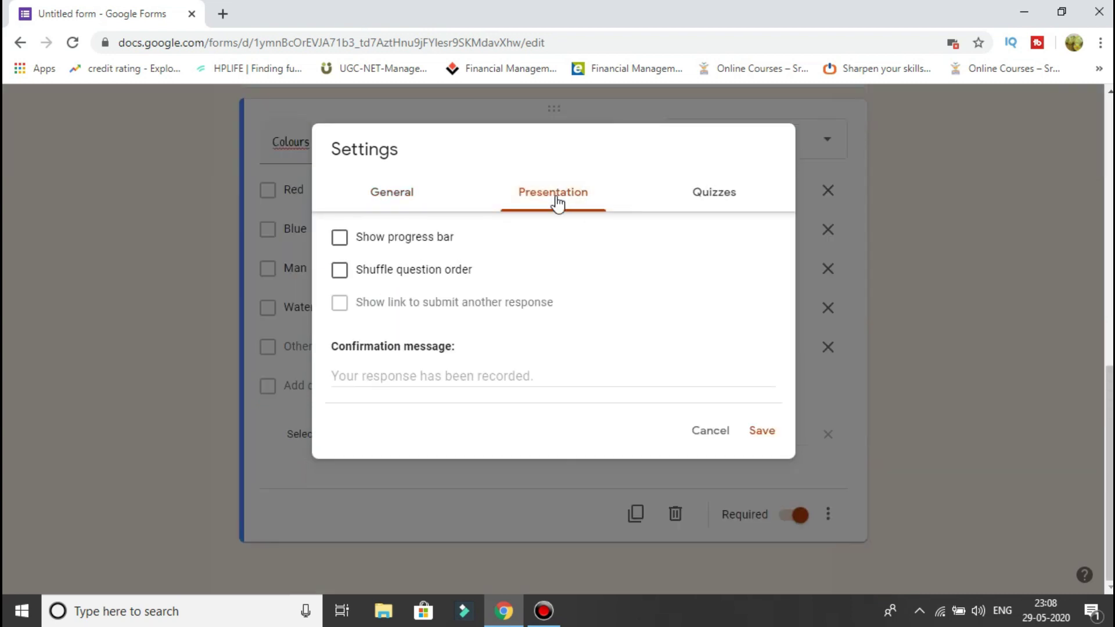
pyautogui.click(341, 244)
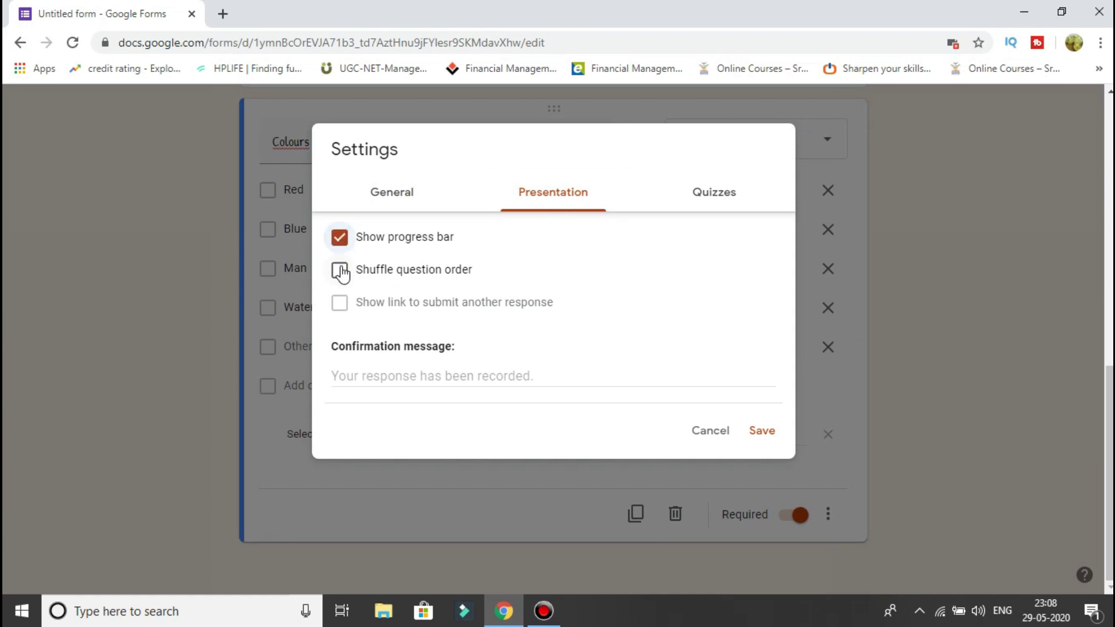
pyautogui.click(341, 273)
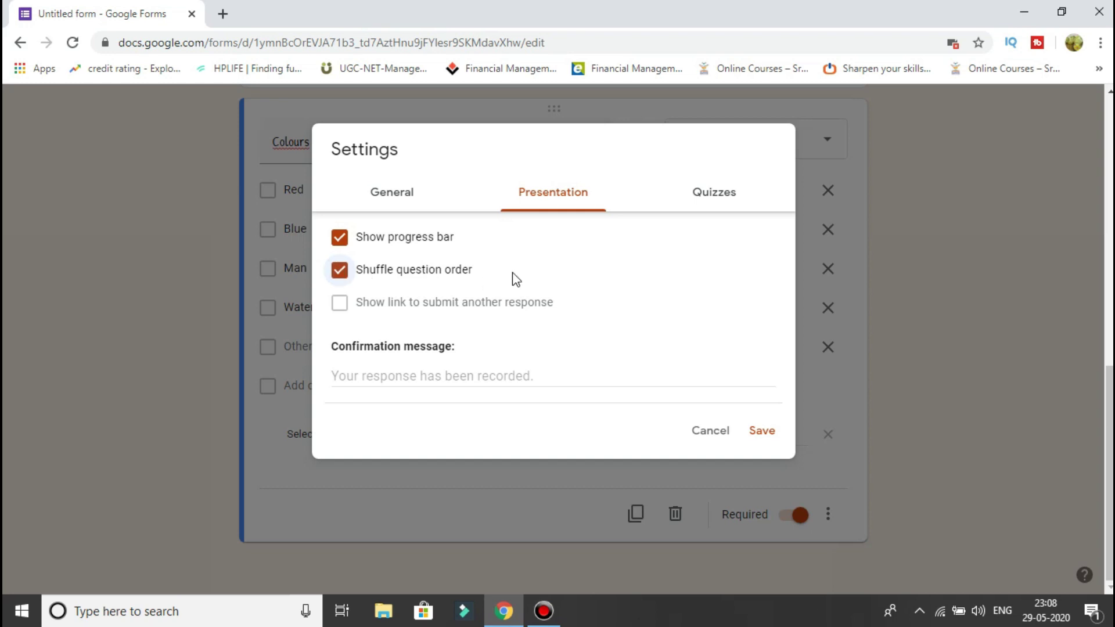
# Make the form a quiz and review its grade release and respondent visibility options
pyautogui.click(720, 194)
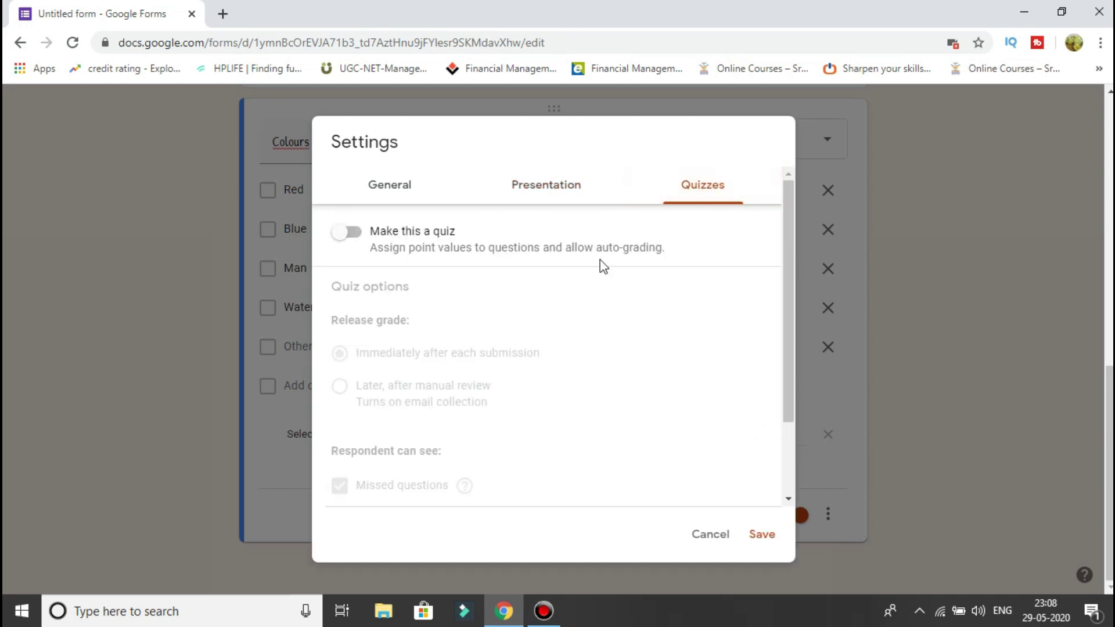
pyautogui.click(360, 233)
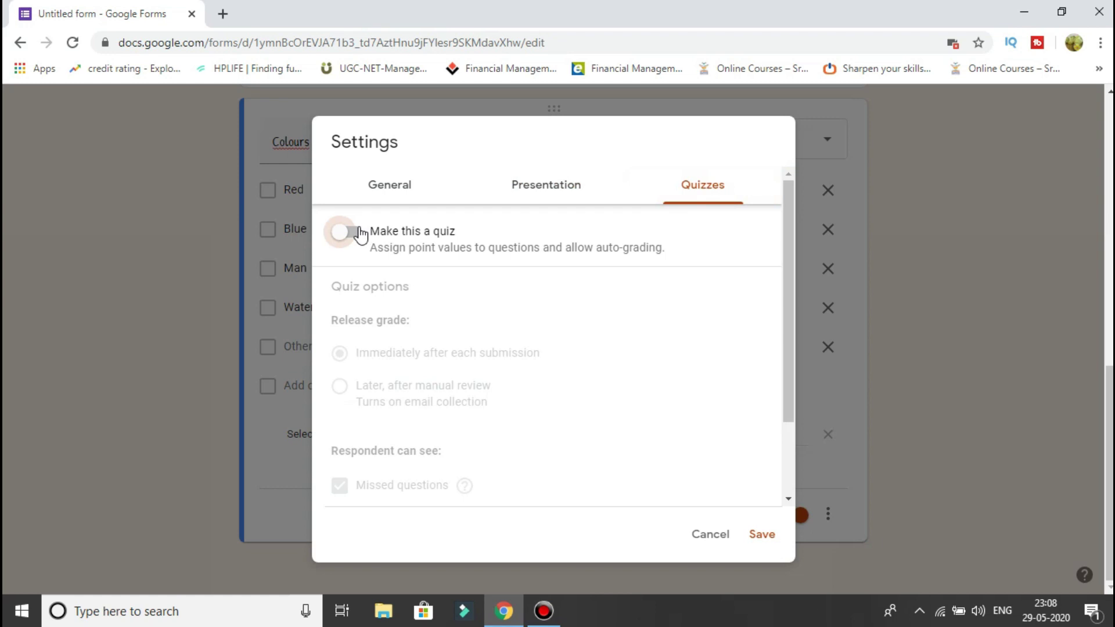
pyautogui.click(360, 233)
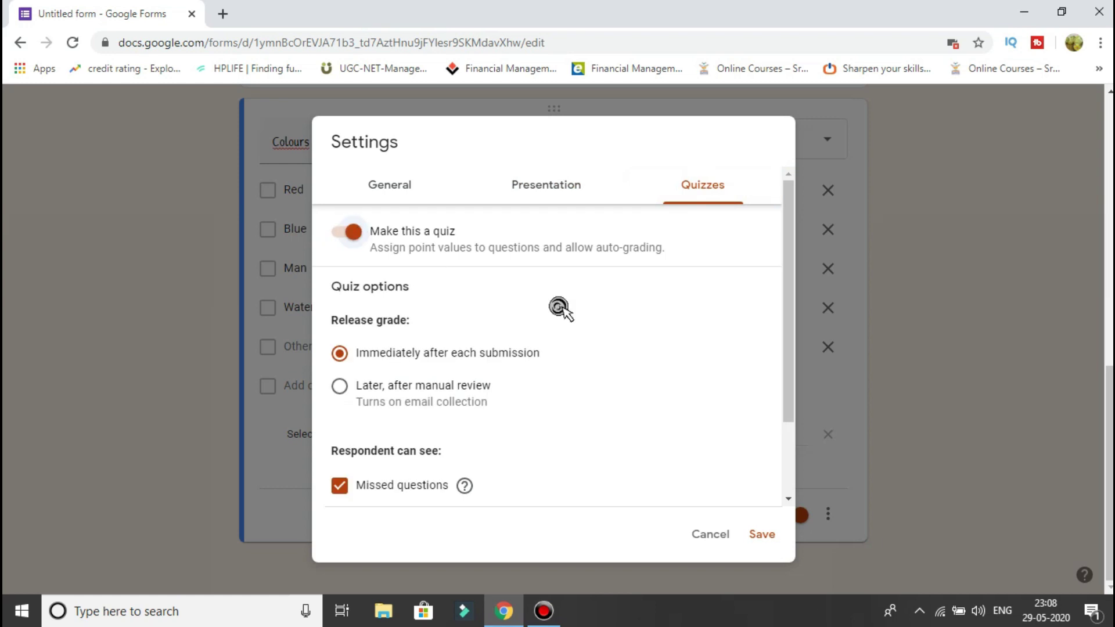
pyautogui.scroll(-2, 559, 308)
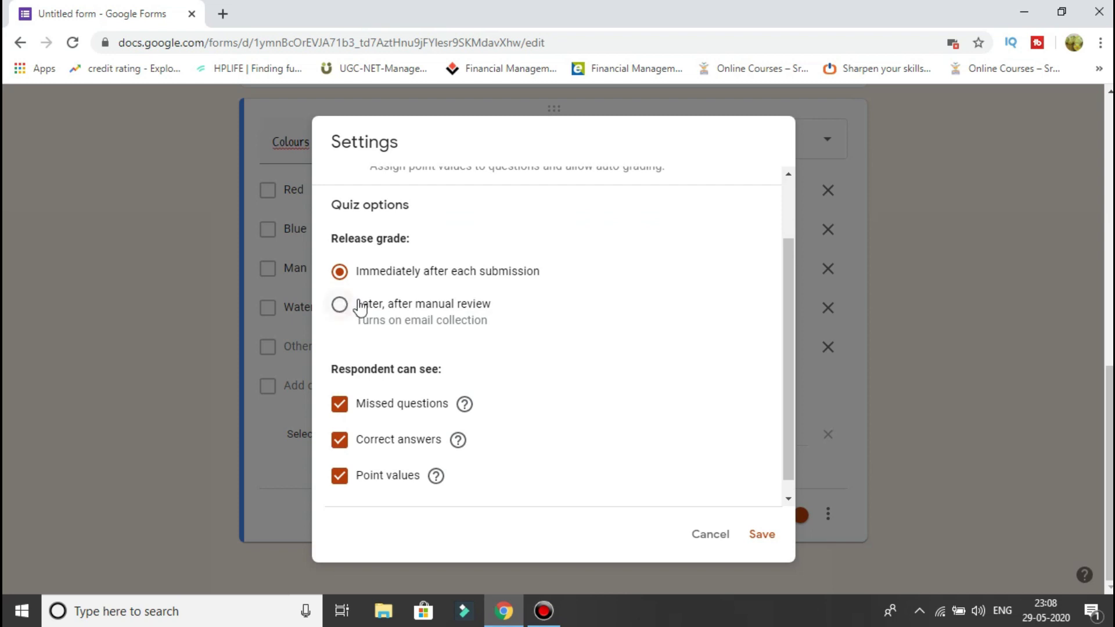
pyautogui.click(605, 311)
pyautogui.scroll(-1, 604, 311)
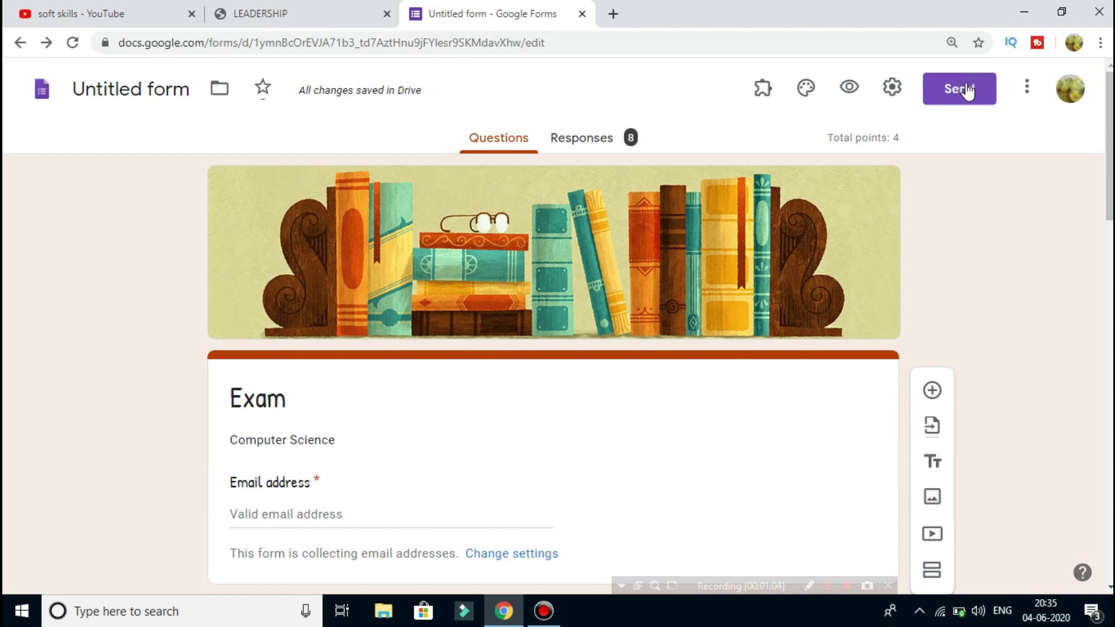
# Generate a shortened shareable link for sending the form and display its embed HTML code
pyautogui.click(966, 90)
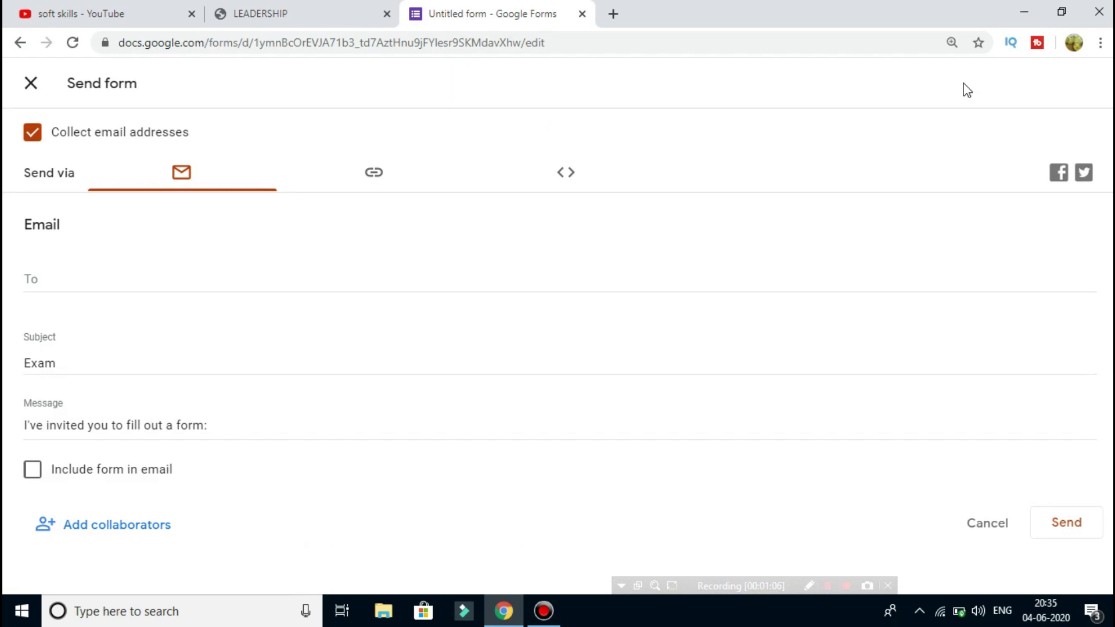
pyautogui.click(372, 174)
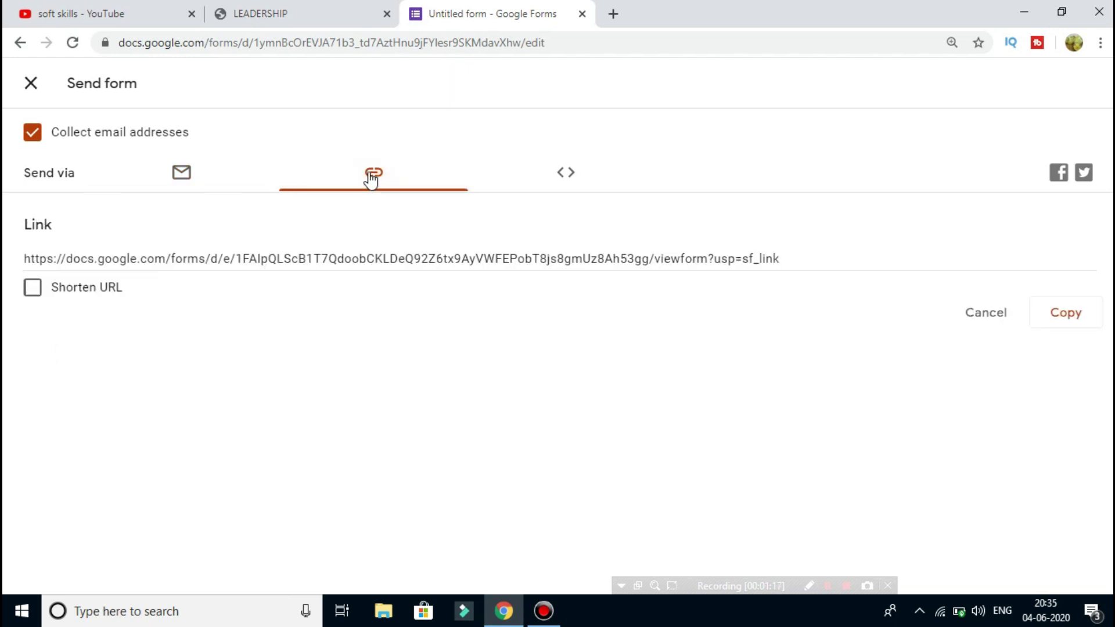
pyautogui.click(364, 260)
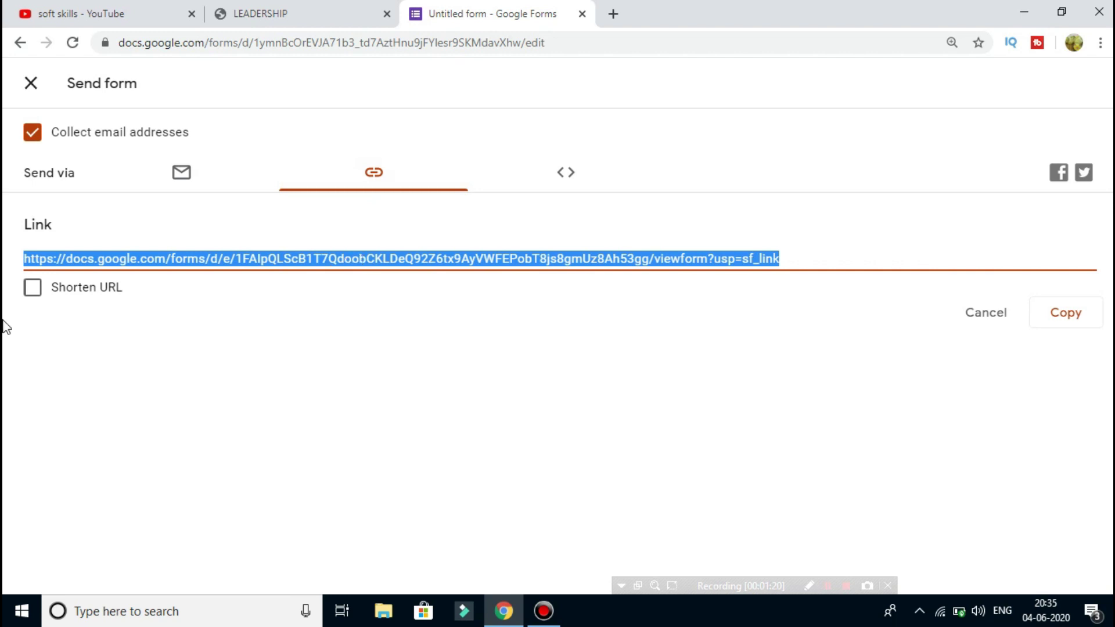
pyautogui.click(32, 303)
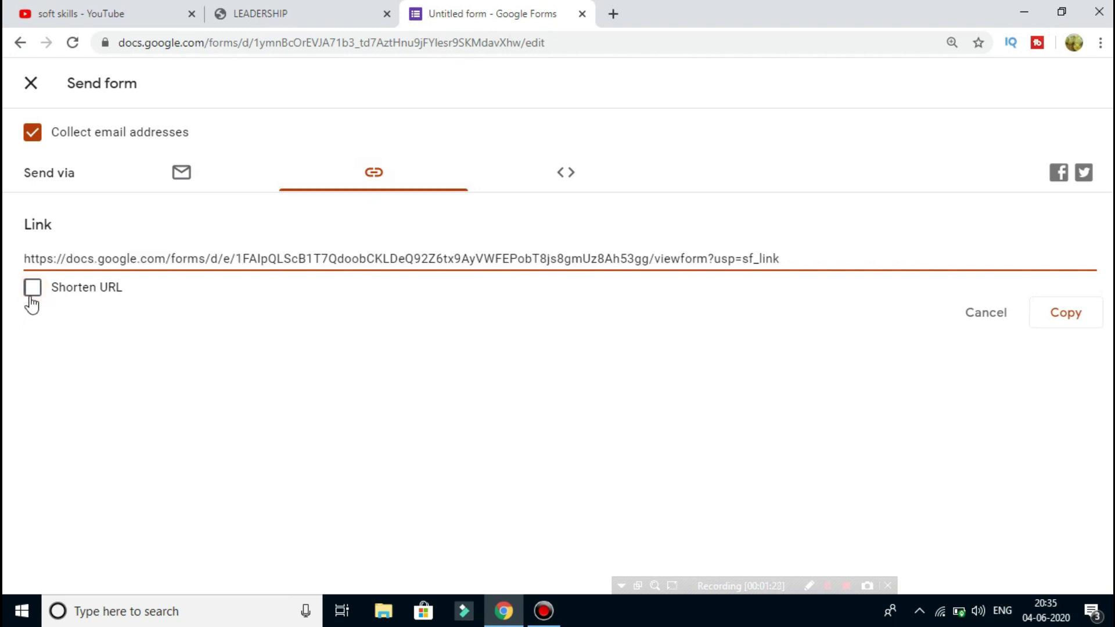
pyautogui.click(31, 296)
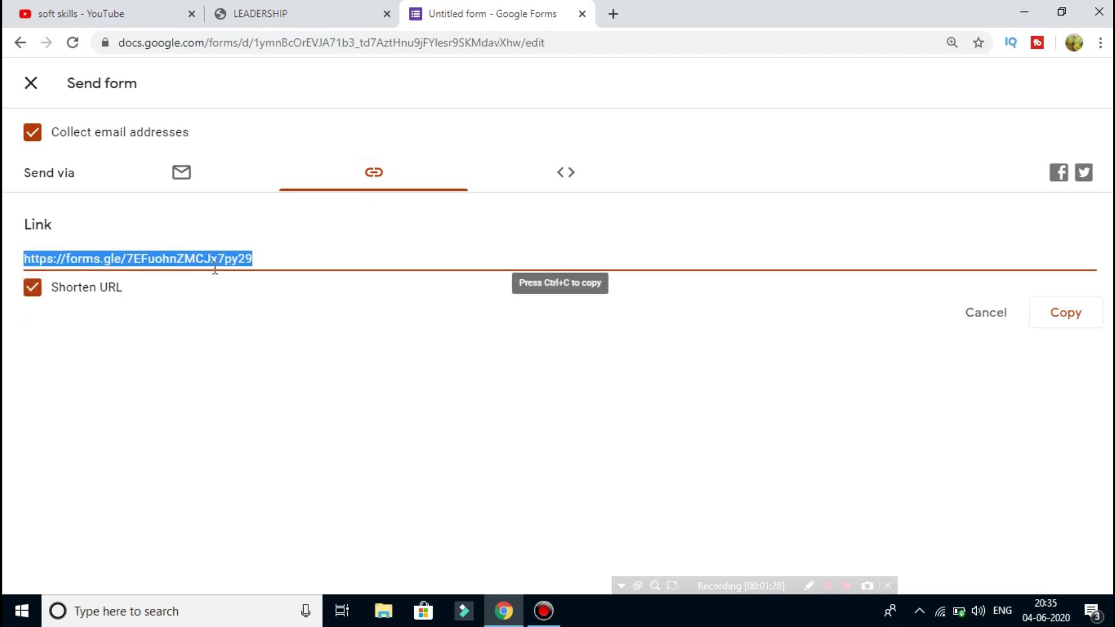
pyautogui.click(563, 173)
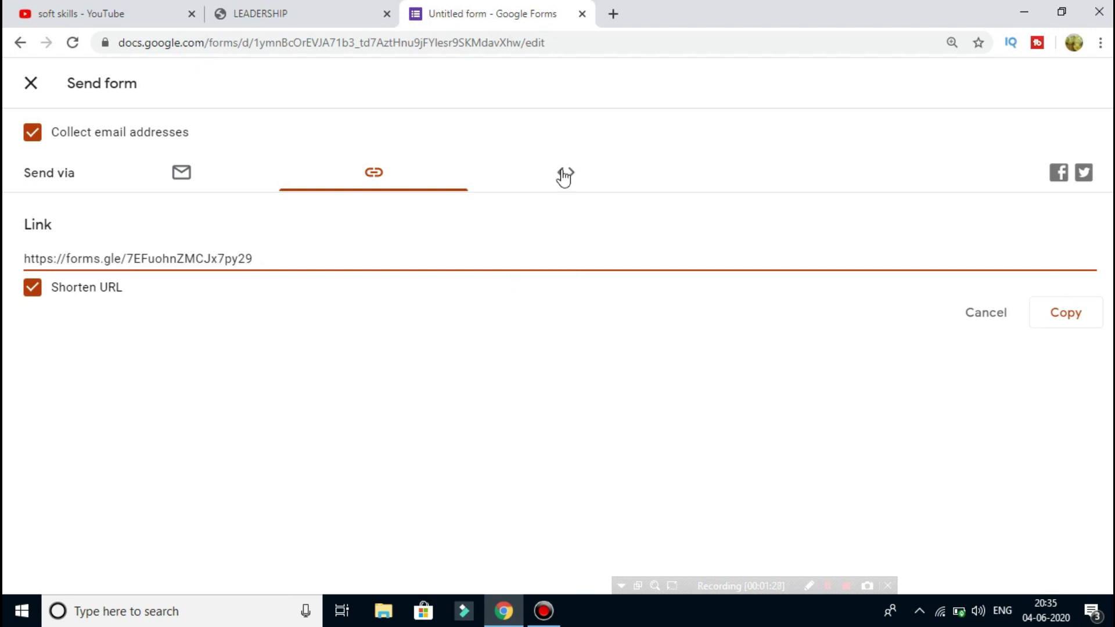
pyautogui.click(563, 174)
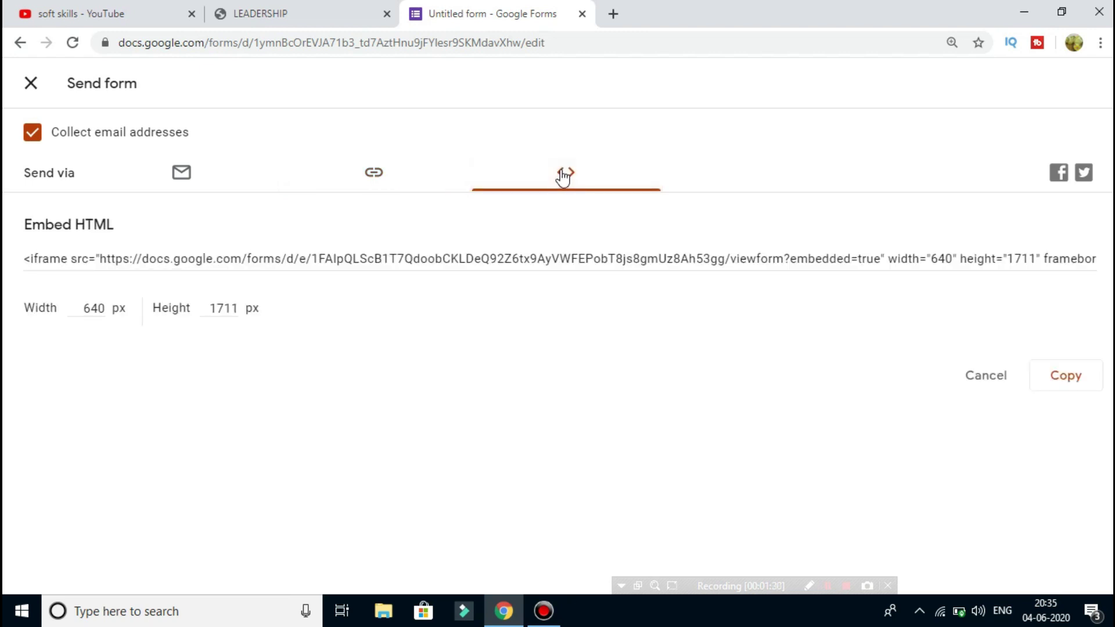